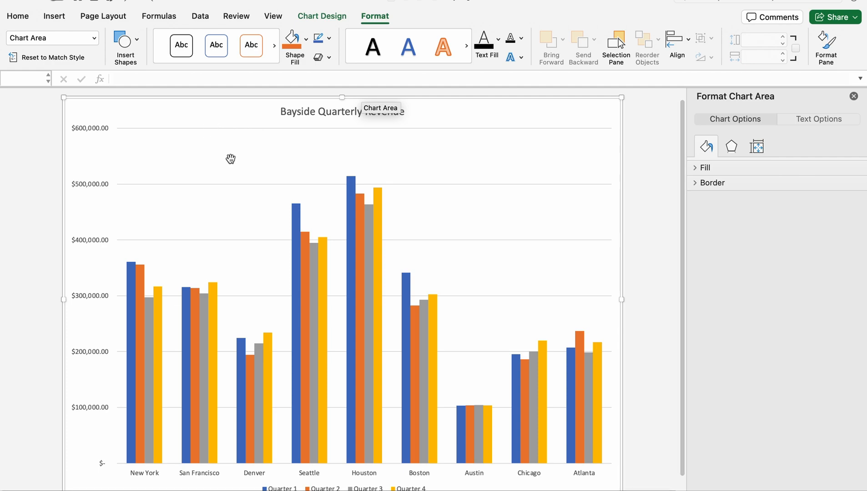
Close the chart area formatting pane and select the chart's plot area
left_click(854, 96)
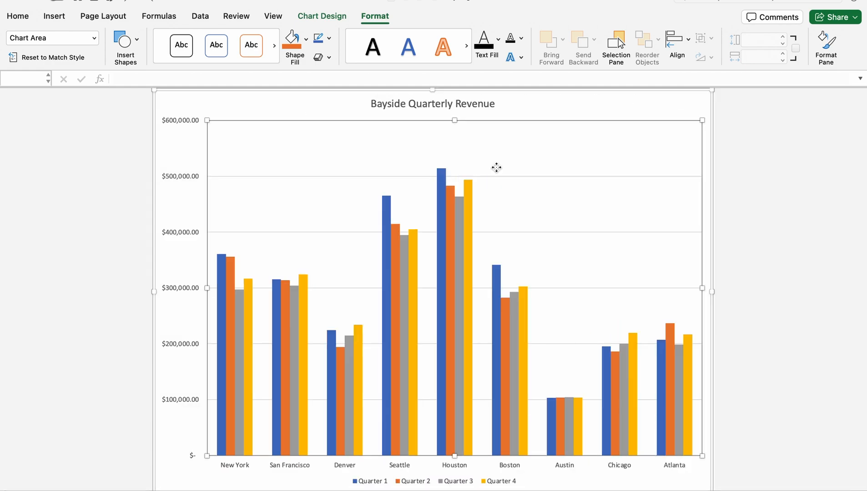
left_click(545, 158)
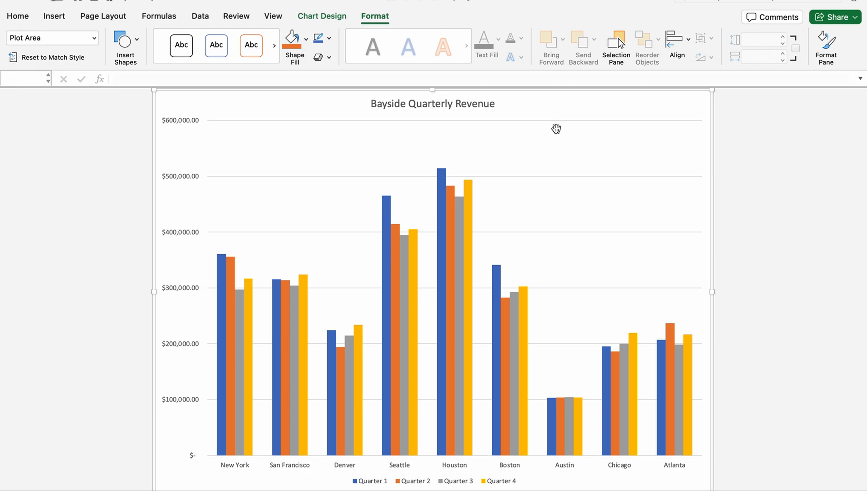
left_click(513, 119)
left_click(525, 129)
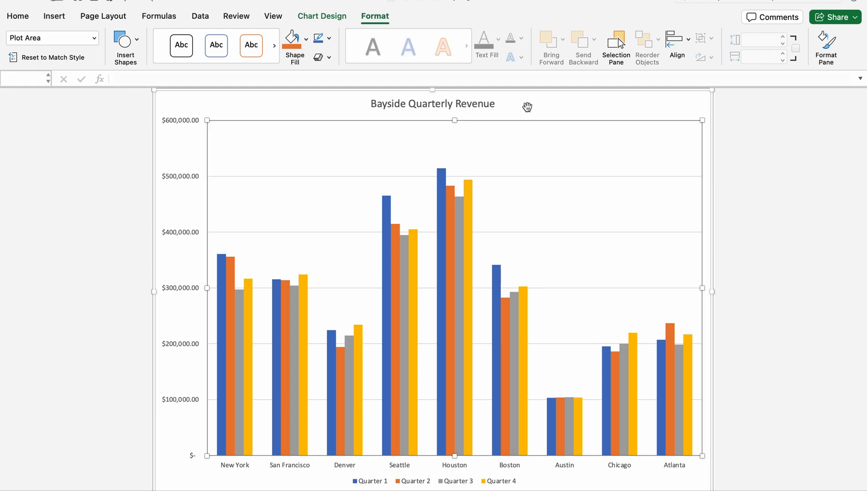
left_click(579, 116)
left_click(513, 155)
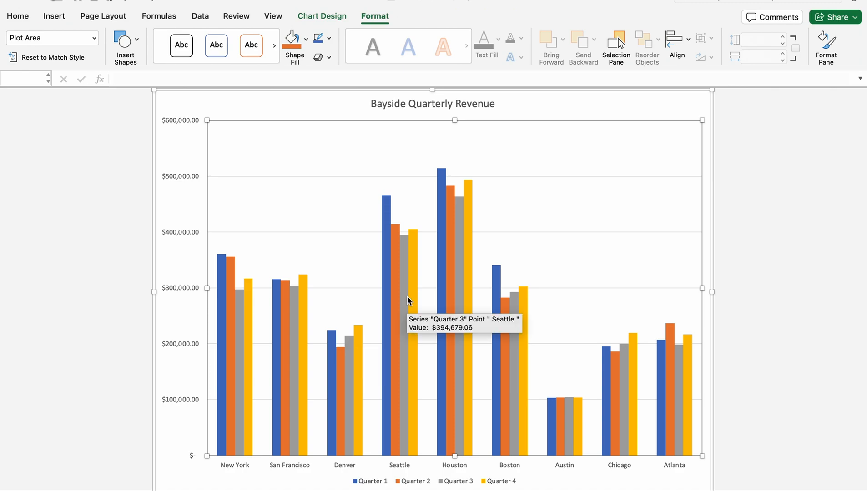
Remove the primary major horizontal gridlines from the Bayside Quarterly Revenue chart
left_click(322, 16)
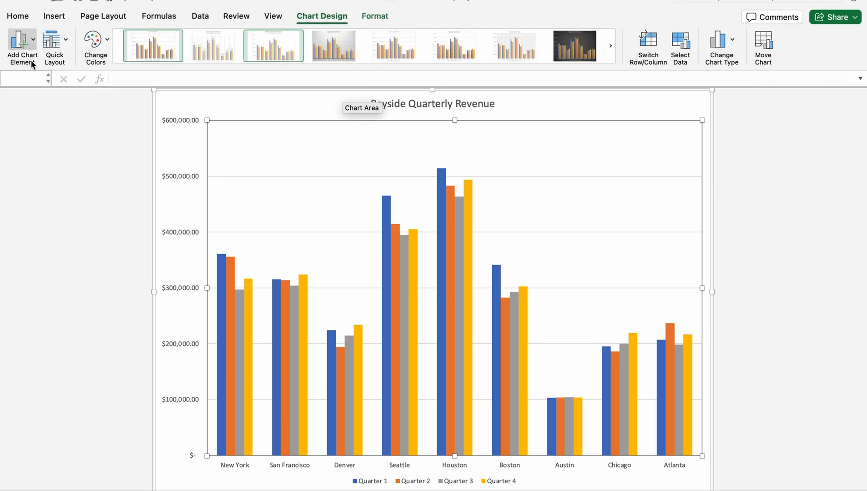
left_click(35, 44)
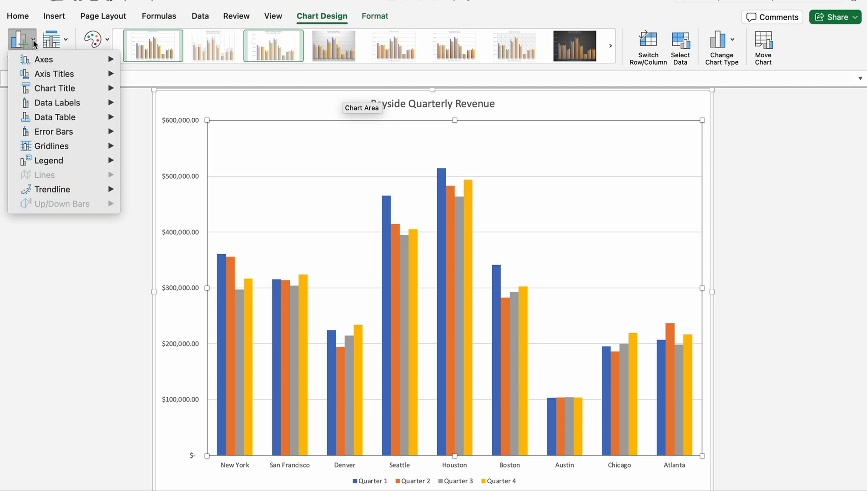
mouse_move(46, 60)
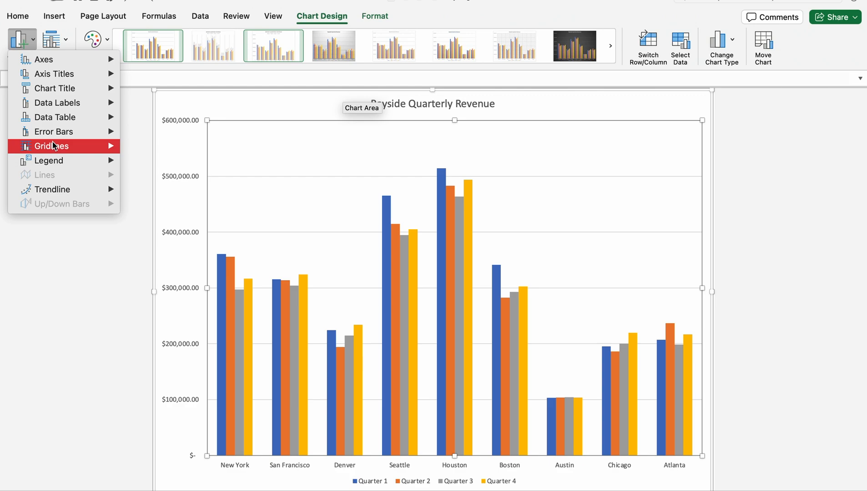
mouse_move(53, 147)
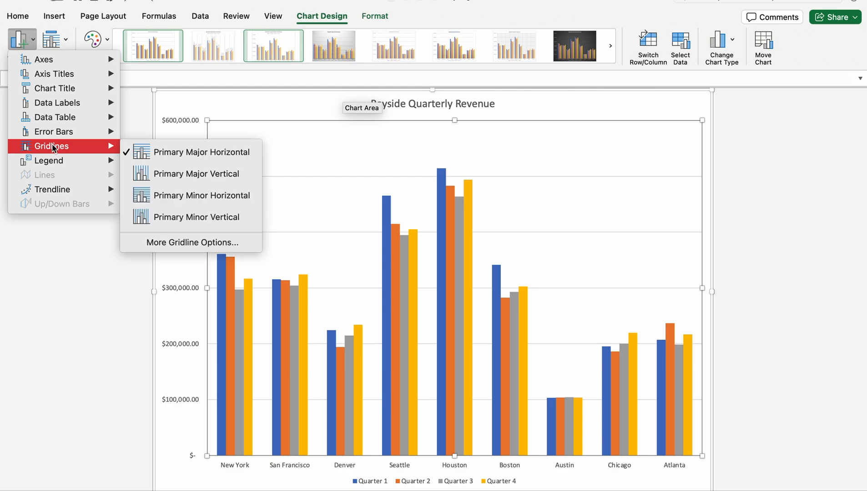
left_click(166, 155)
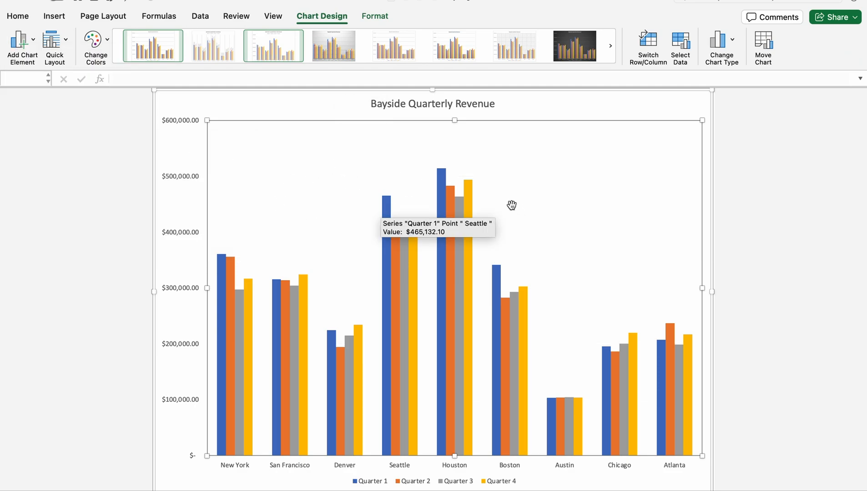
Turn off the chart's primary vertical axis, look over the chart, and turn the axis back on
left_click(33, 44)
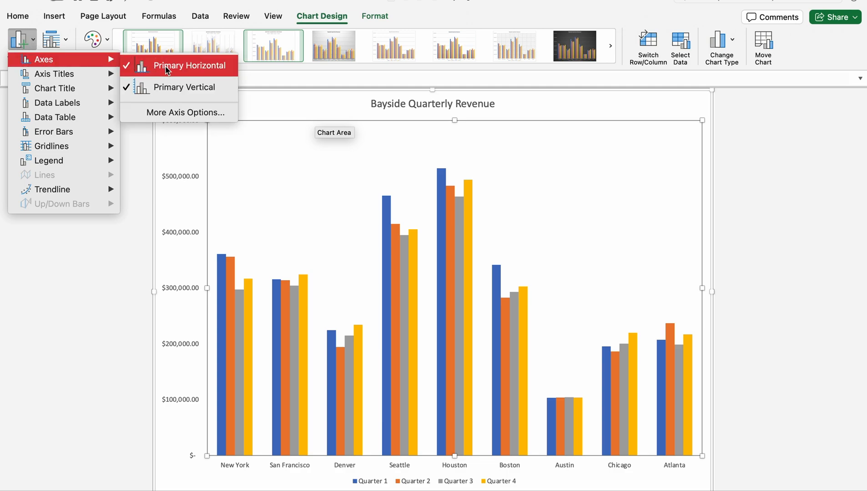
left_click(182, 87)
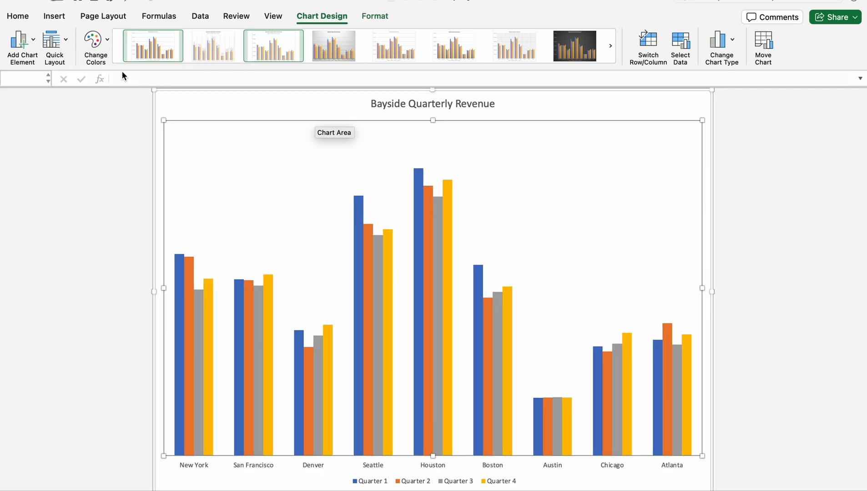
scroll(309, 250, "up", 1)
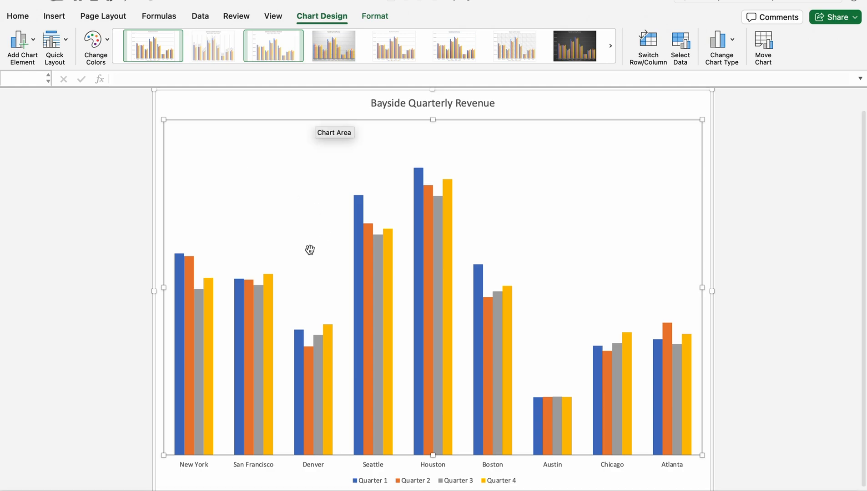
scroll(309, 249, "down", 2)
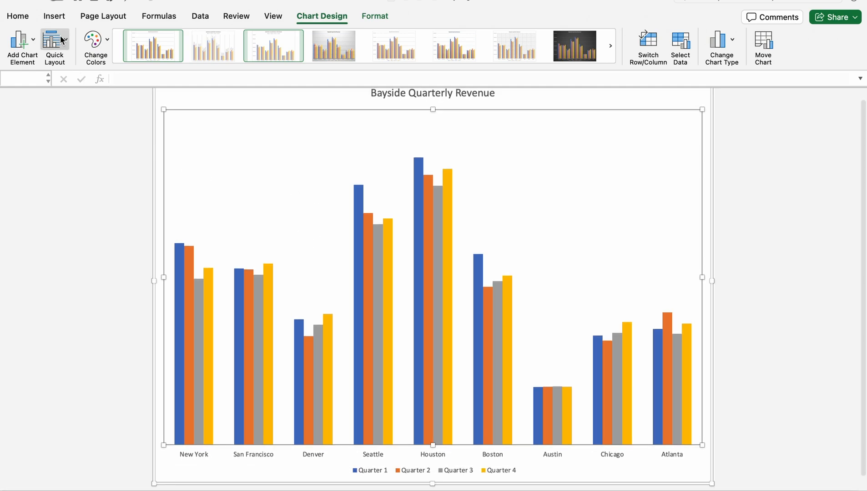
left_click(22, 40)
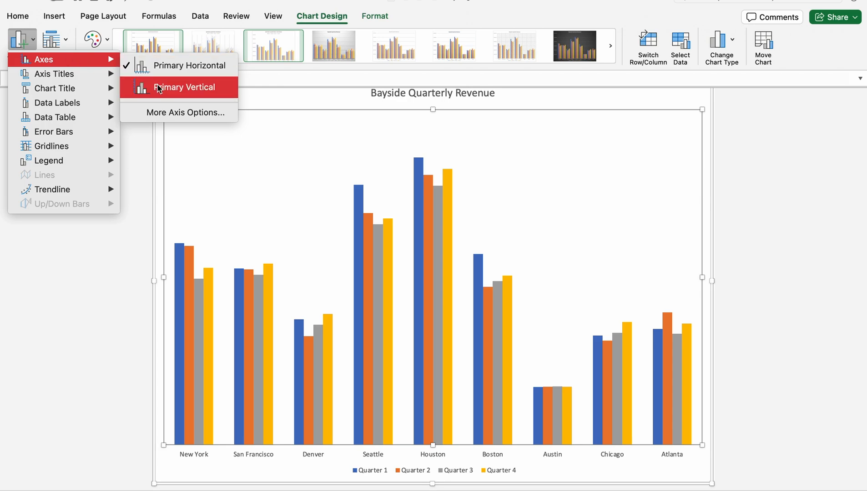
left_click(158, 88)
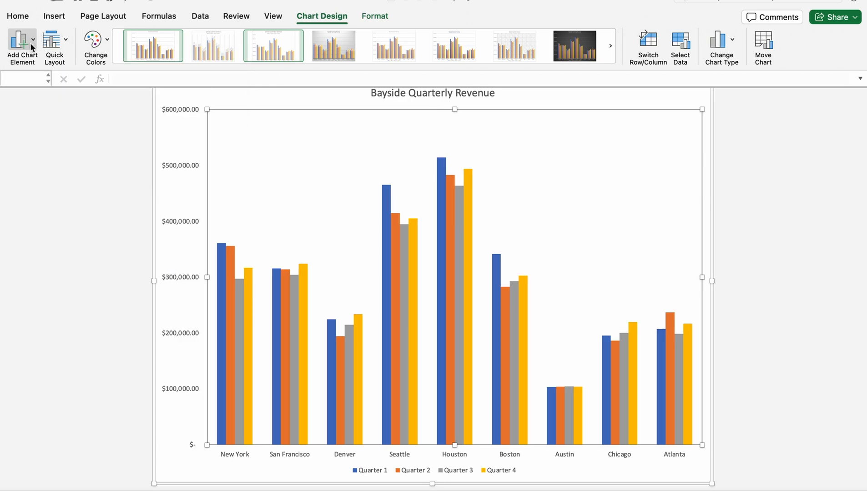
Add a primary horizontal and a primary vertical axis title to the chart
left_click(33, 44)
mouse_move(75, 76)
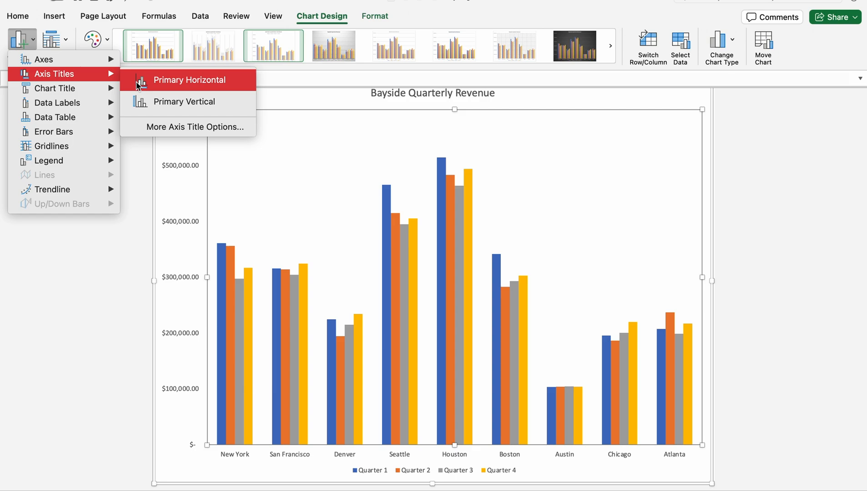
left_click(174, 82)
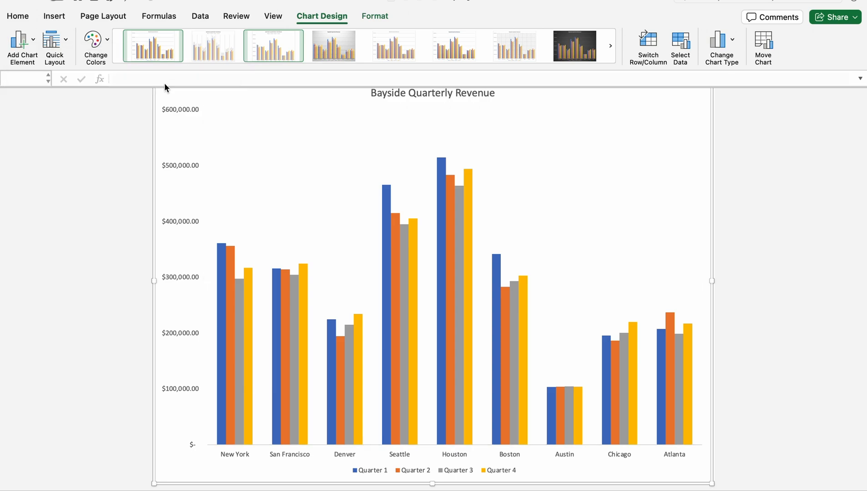
left_click(36, 43)
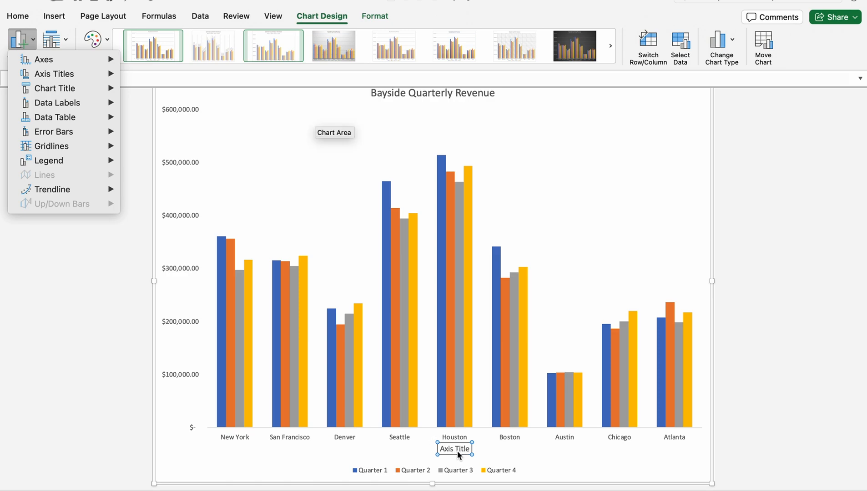
mouse_move(64, 74)
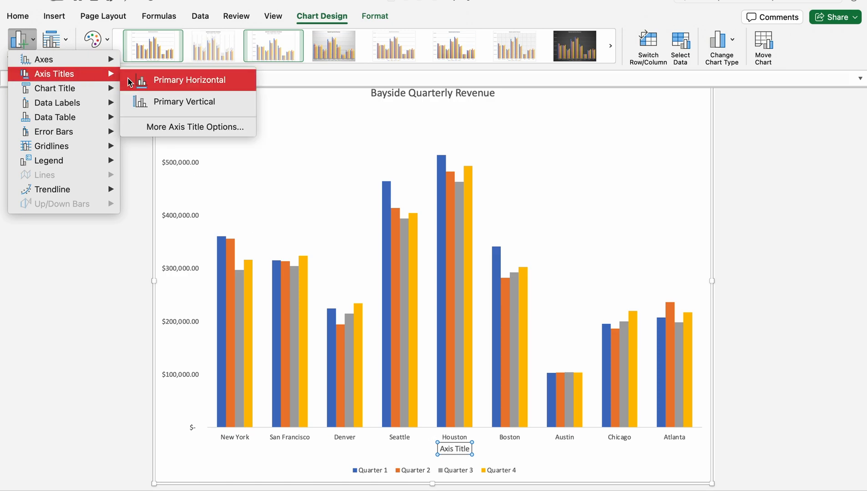
left_click(185, 101)
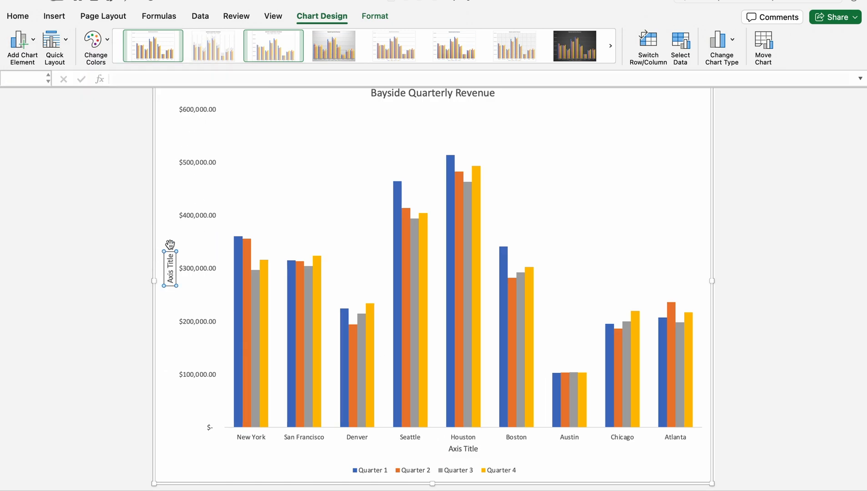
left_click(474, 448)
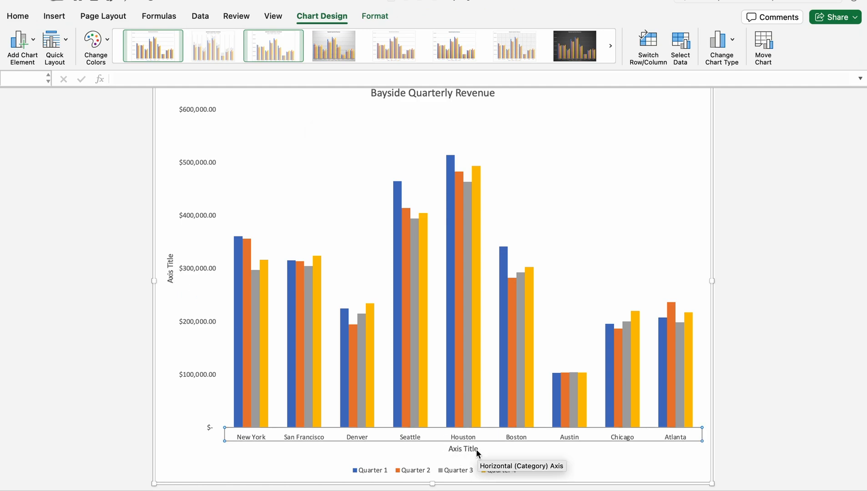
double_click(475, 449)
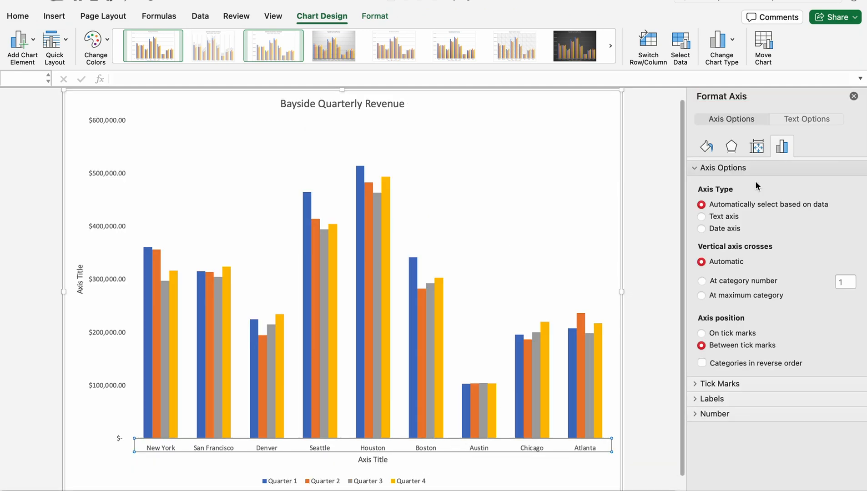
left_click(854, 96)
Replace the placeholder text of the horizontal axis title with "U.S. Offices"
left_click(460, 460)
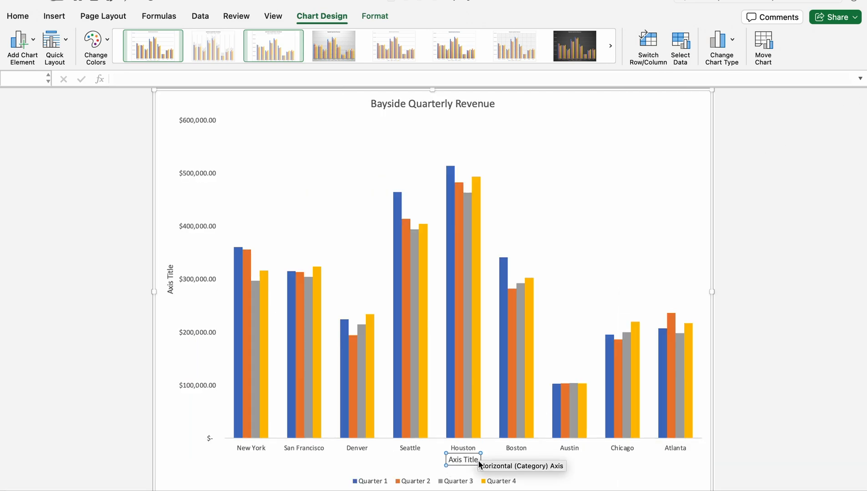
left_click(478, 460)
key("BackSpace")
key("BackSpace")
key("BackSpace")
key("BackSpace")
key("BackSpace")
key("BackSpace")
key("BackSpace")
key("BackSpace")
key("BackSpace")
key("BackSpace")
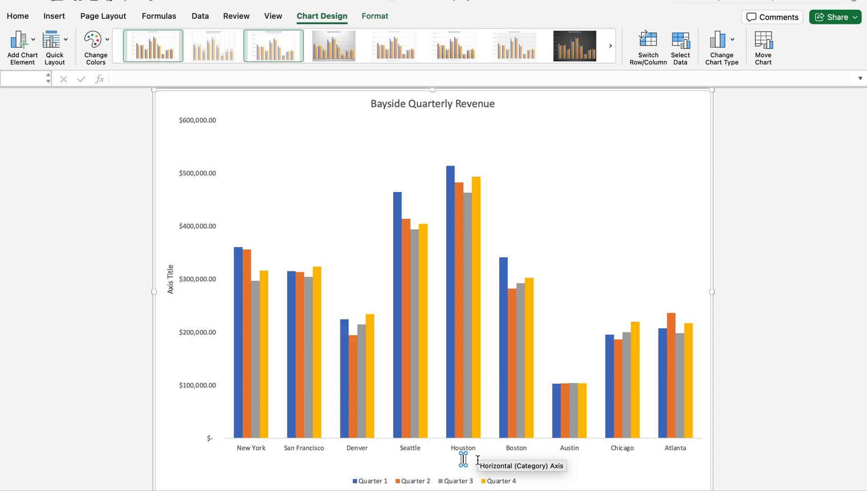
type("y")
type(".")
type("S.")
type(" Offic")
type("es")
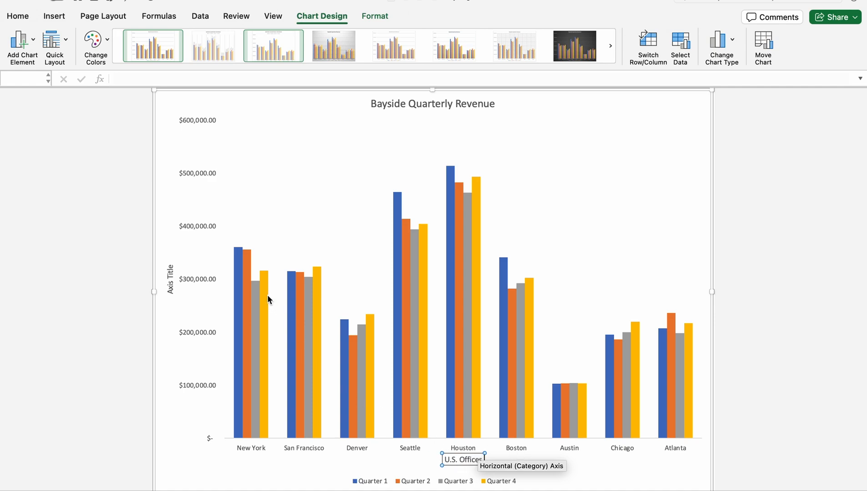
Replace the placeholder text of the vertical axis title with "Revenue"
left_click(173, 270)
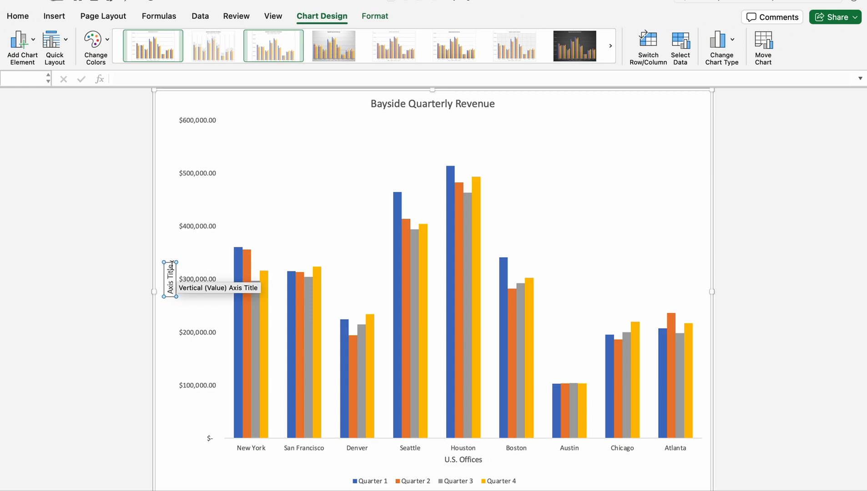
key("BackSpace")
key("BackSpace")
key("BackSpace")
key("BackSpace")
key("BackSpace")
key("BackSpace")
key("BackSpace")
key("BackSpace")
key("BackSpace")
key("BackSpace")
type("Revenue")
left_click(173, 306)
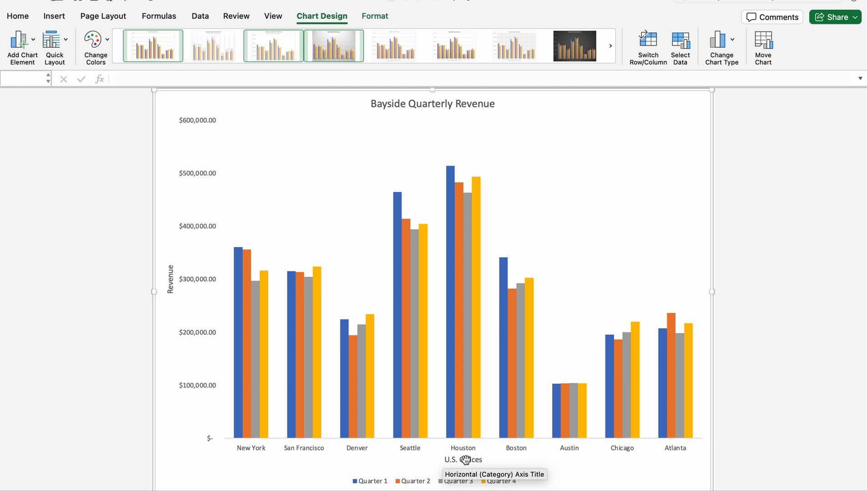
Open the font settings of the "U.S. Offices" horizontal axis title and choose Arial as its Latin text font
right_click(465, 459)
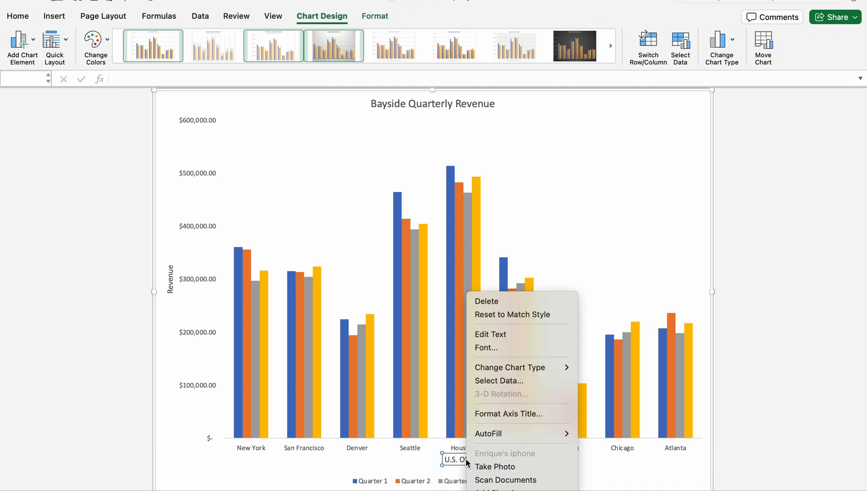
left_click(488, 348)
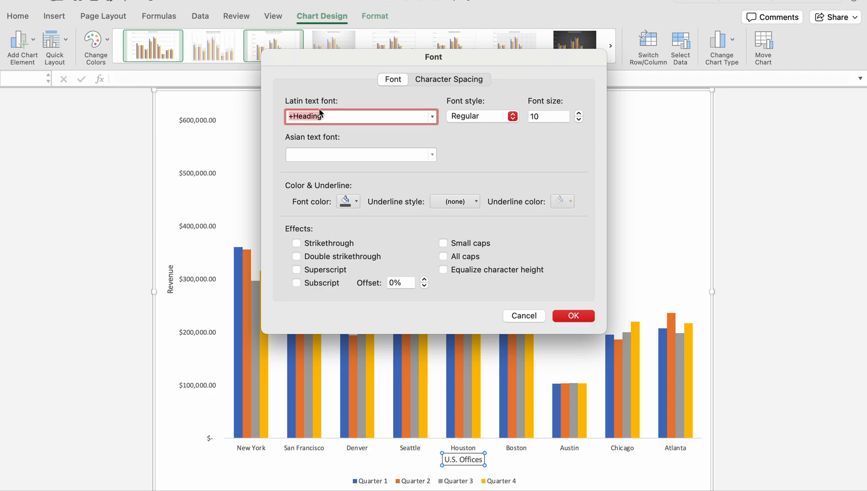
left_click(432, 116)
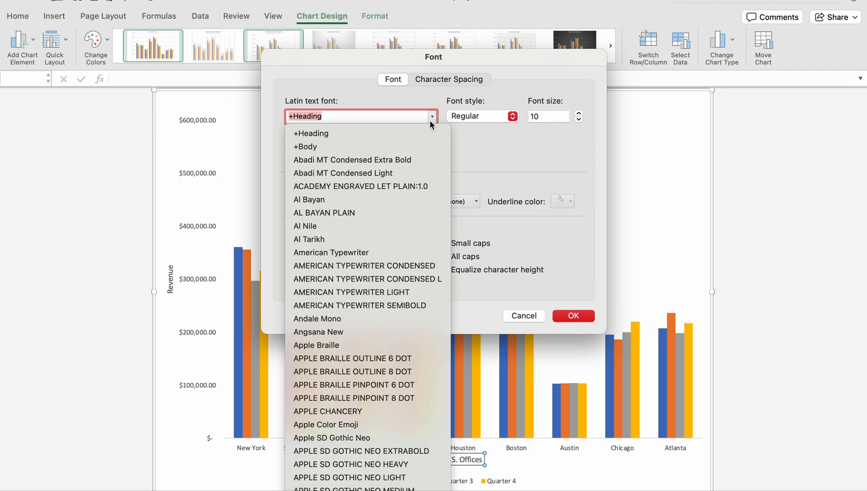
scroll(381, 306, "down", 10)
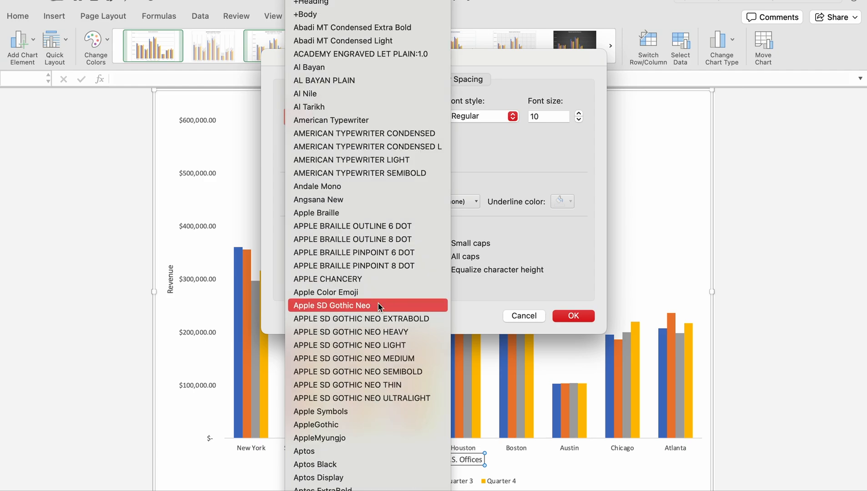
scroll(380, 305, "down", 5)
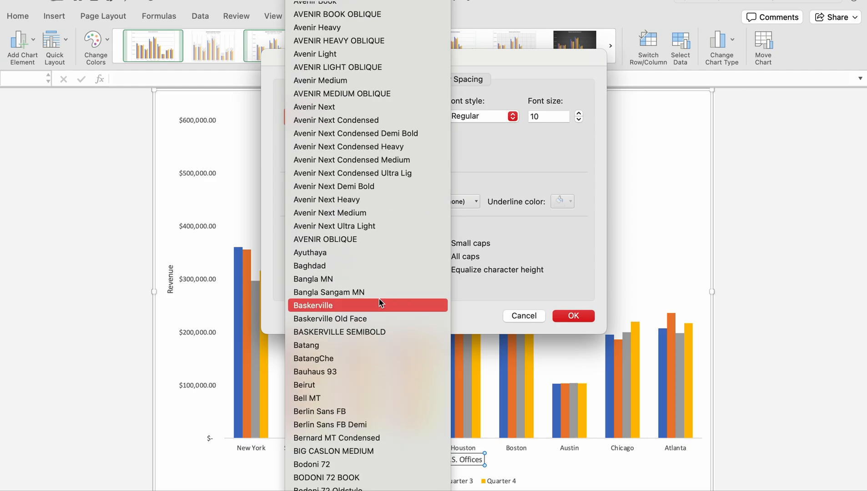
scroll(380, 303, "up", 5)
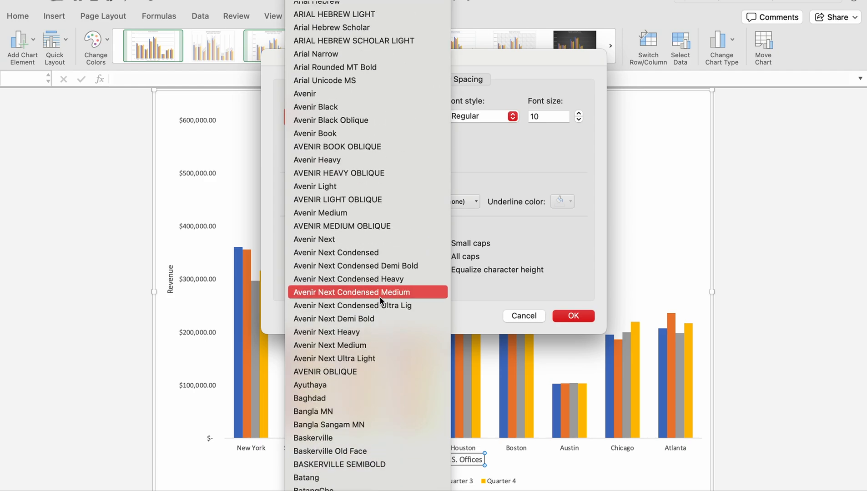
scroll(381, 298, "up", 5)
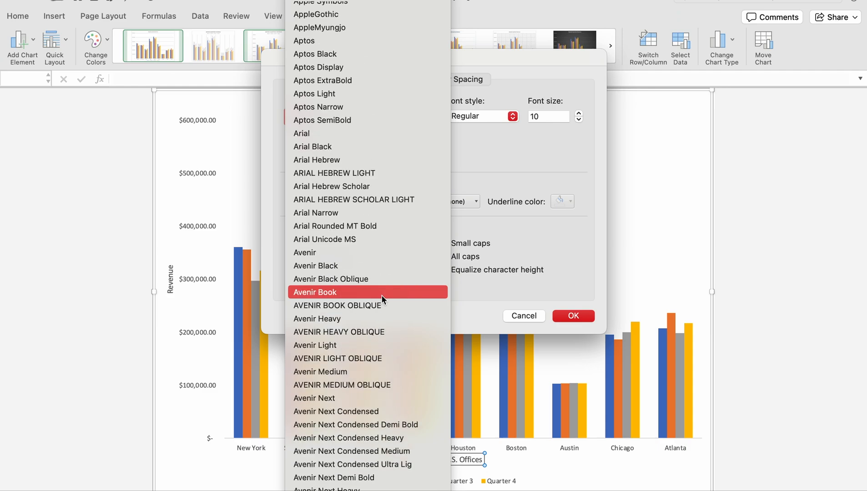
left_click(305, 136)
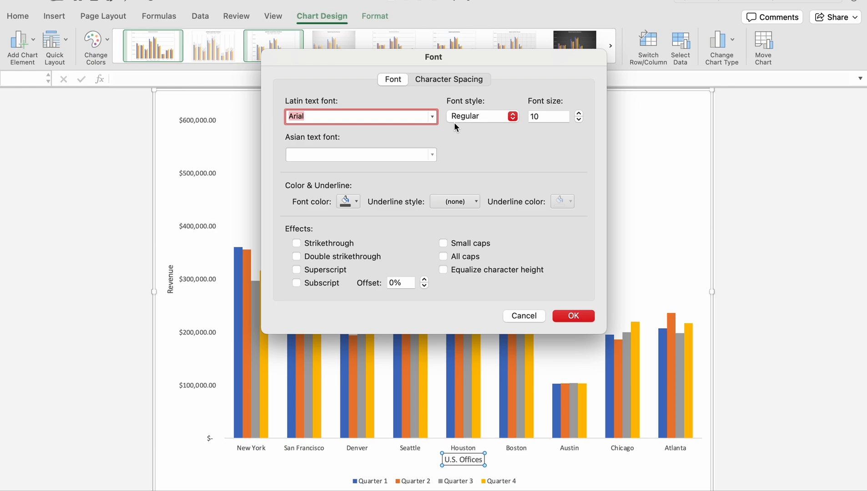
Set the "U.S. Offices" axis title's font size to 9 and apply the font settings
left_click(578, 120)
left_click(578, 120)
left_click(579, 120)
left_click(558, 118)
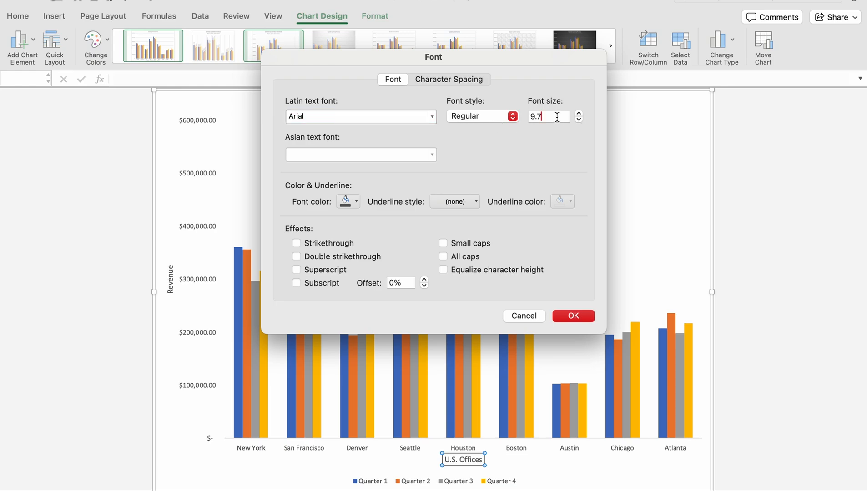
key("BackSpace")
key("BackSpace")
left_click(574, 316)
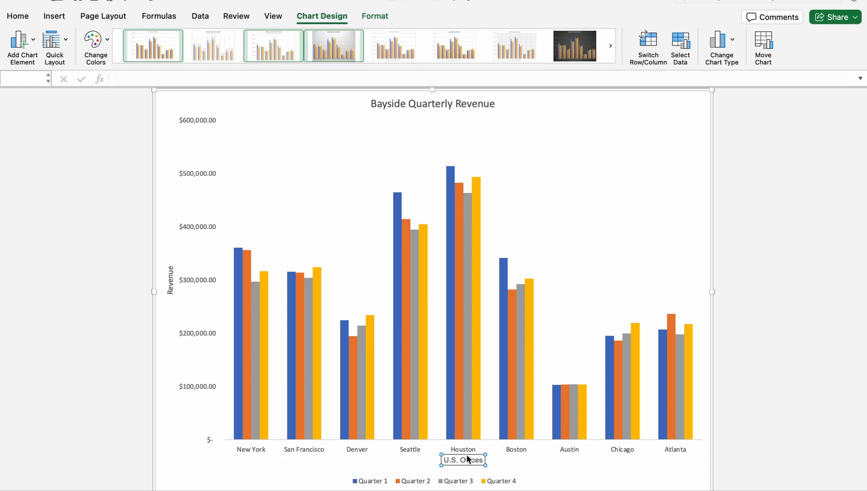
Open the font settings of the "Revenue" vertical axis title and choose Arial as its Latin text font
left_click(169, 279)
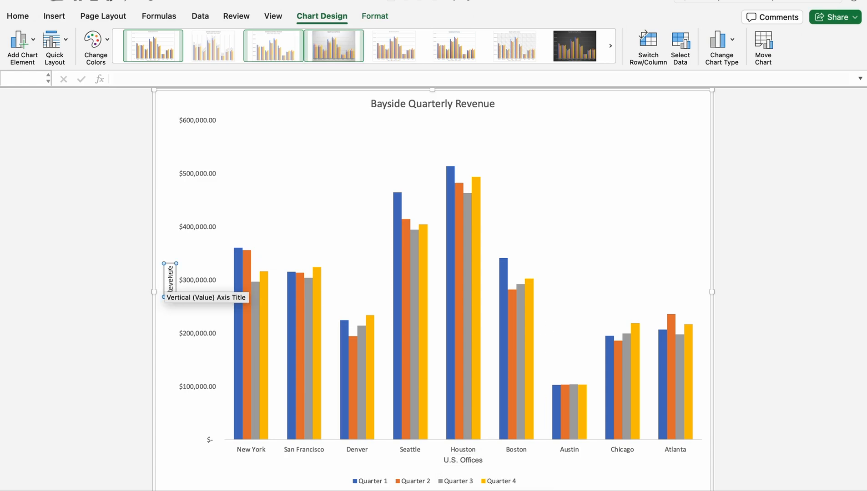
right_click(169, 273)
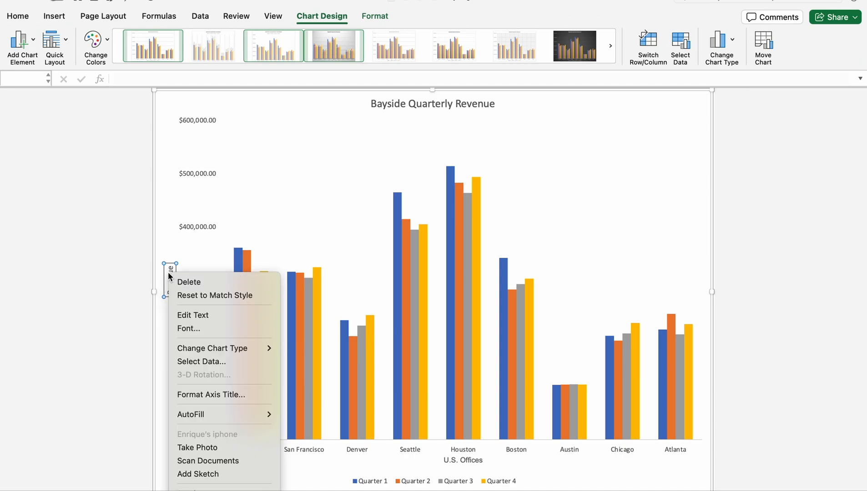
left_click(197, 328)
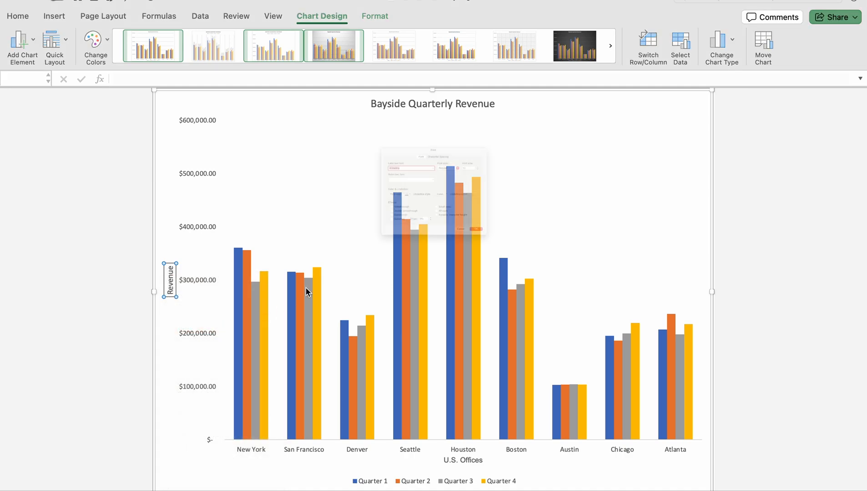
key("BackSpace")
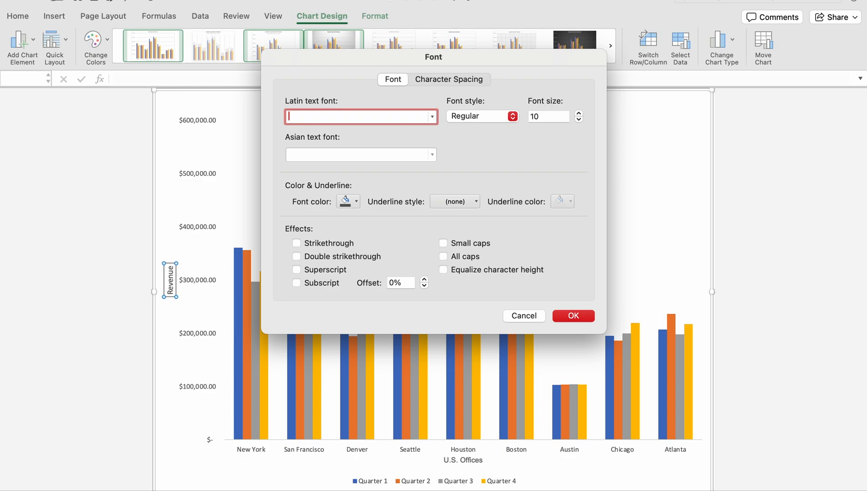
left_click(432, 116)
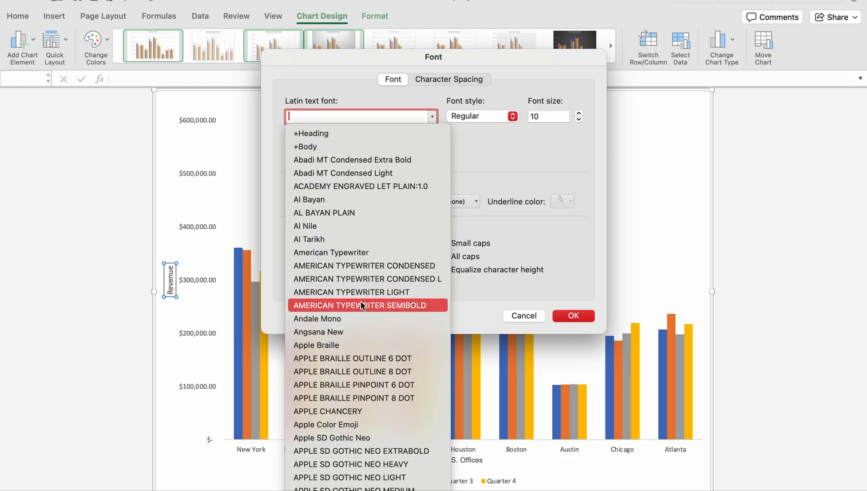
scroll(360, 310, "down", 10)
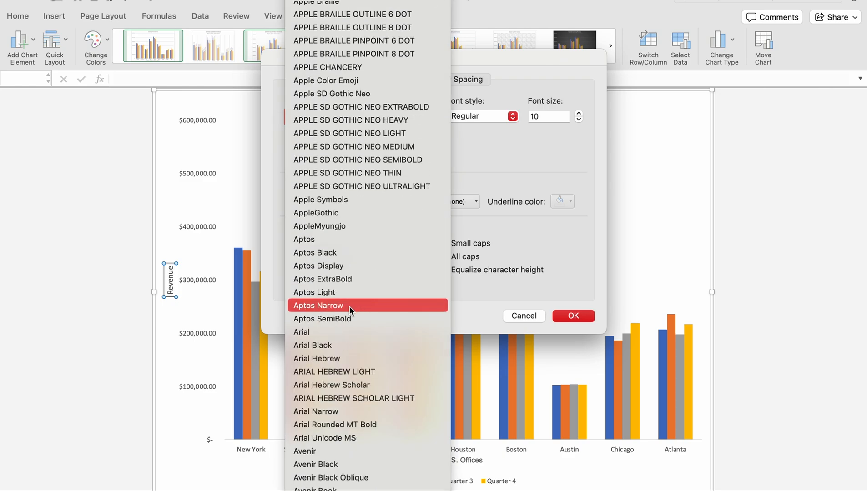
scroll(342, 437, "down", 10)
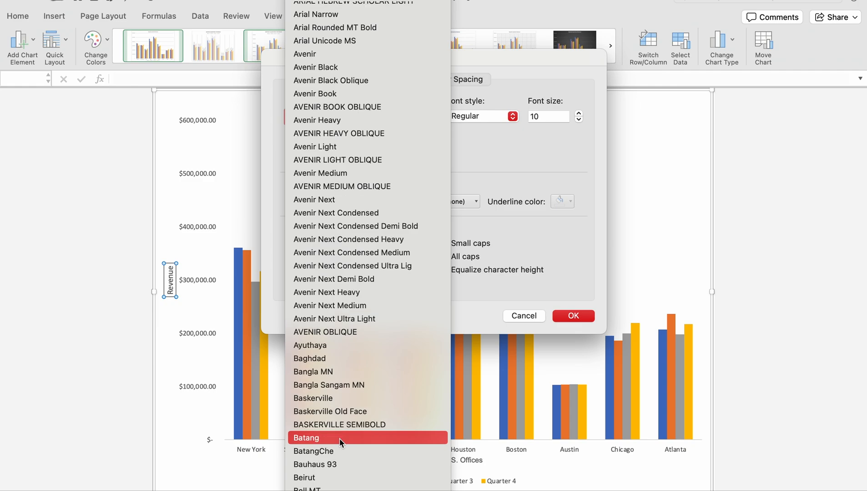
scroll(343, 423, "up", 3)
scroll(346, 410, "up", 4)
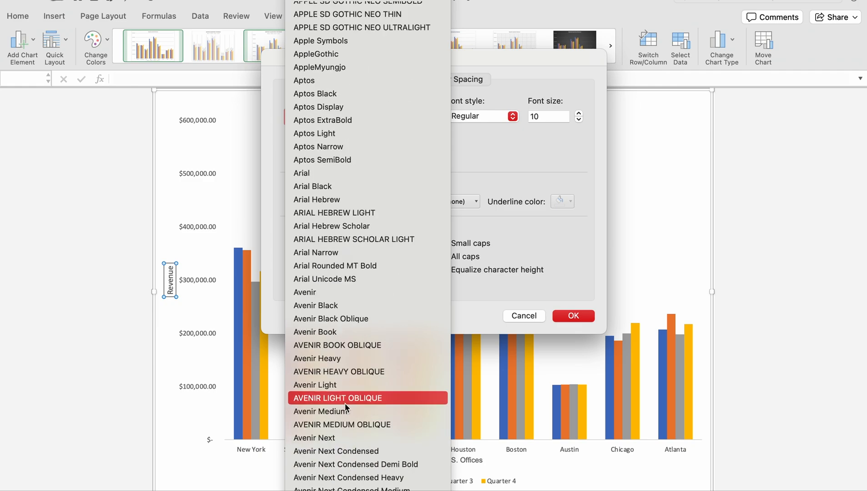
left_click(320, 172)
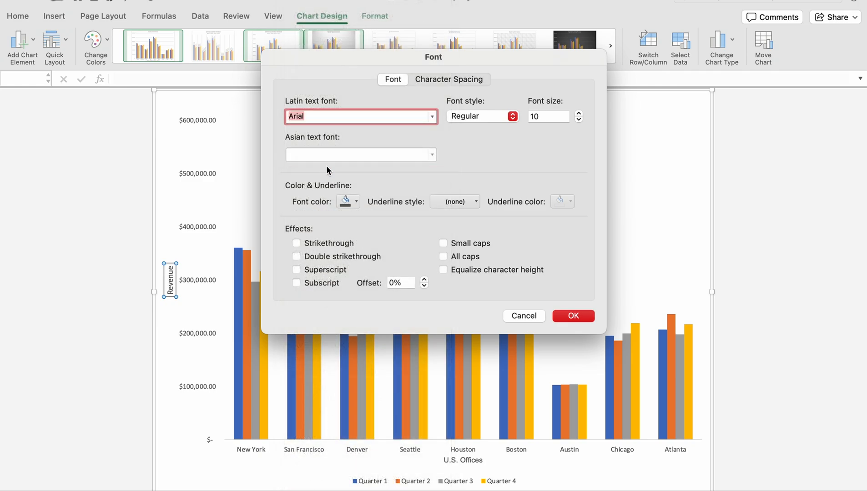
Set the "Revenue" axis title's font size to 9 and apply the font settings
left_click(561, 116)
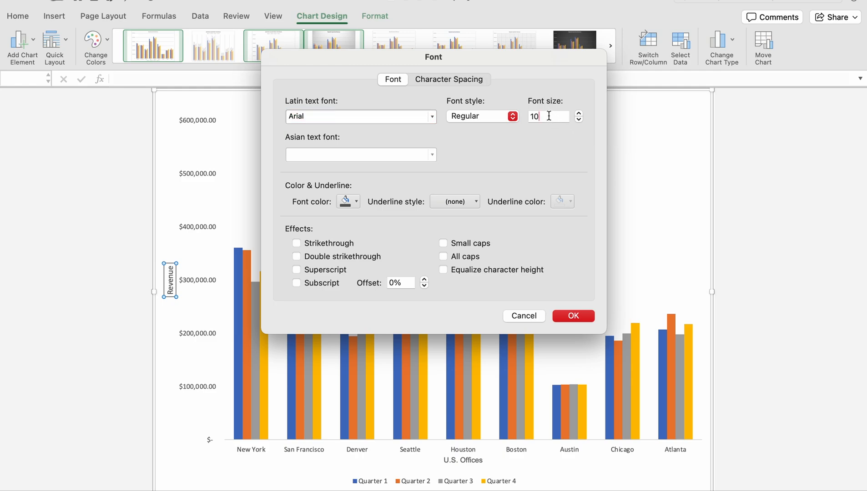
key("BackSpace")
key("BackSpace")
type("9")
left_click(574, 319)
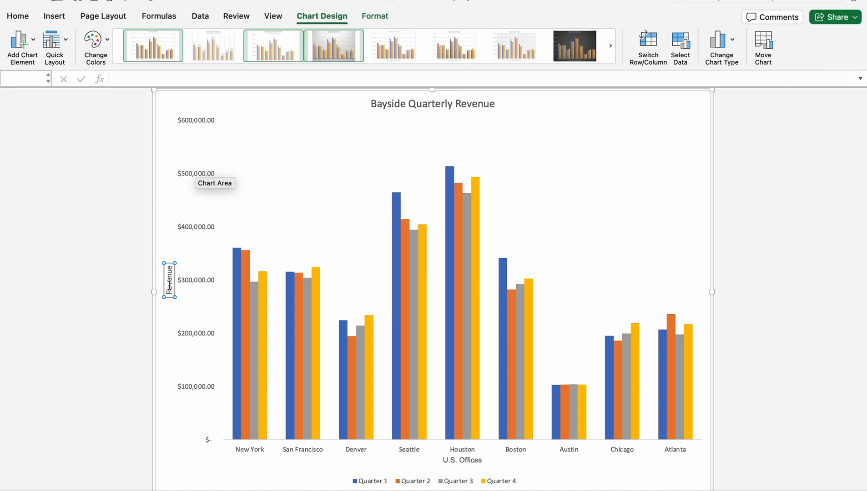
Open the font settings of the whole chart area and choose Arial as the Latin text font
left_click(191, 117)
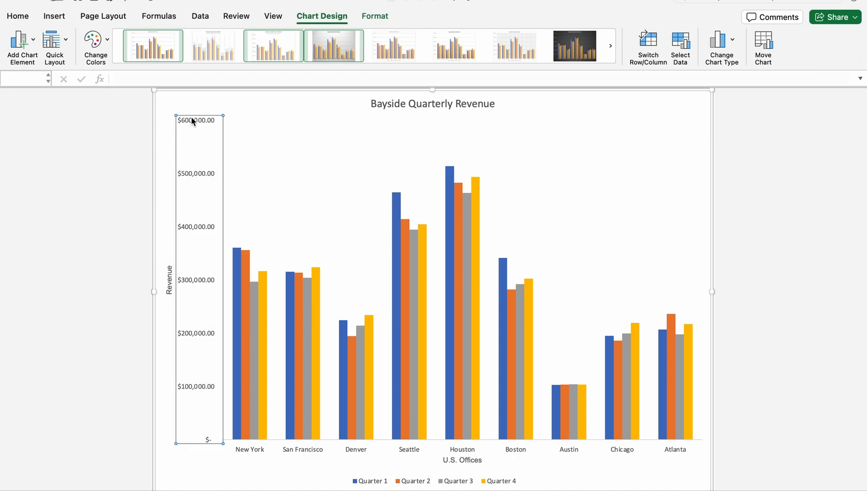
right_click(199, 164)
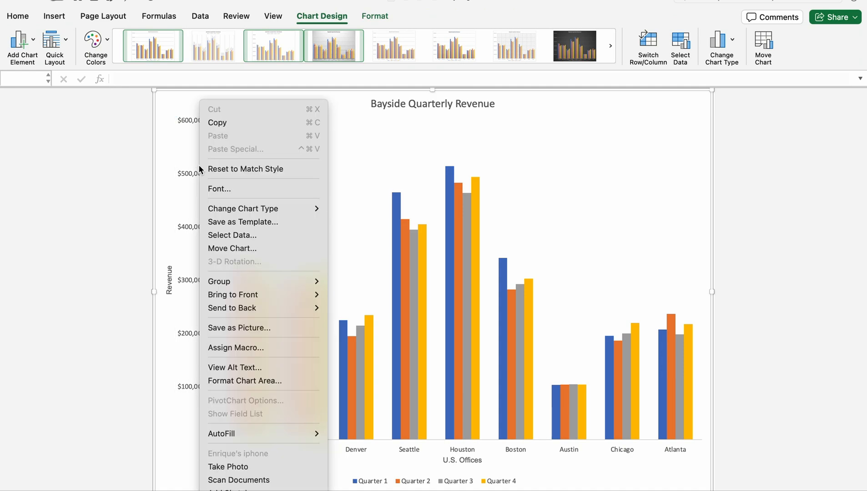
left_click(225, 188)
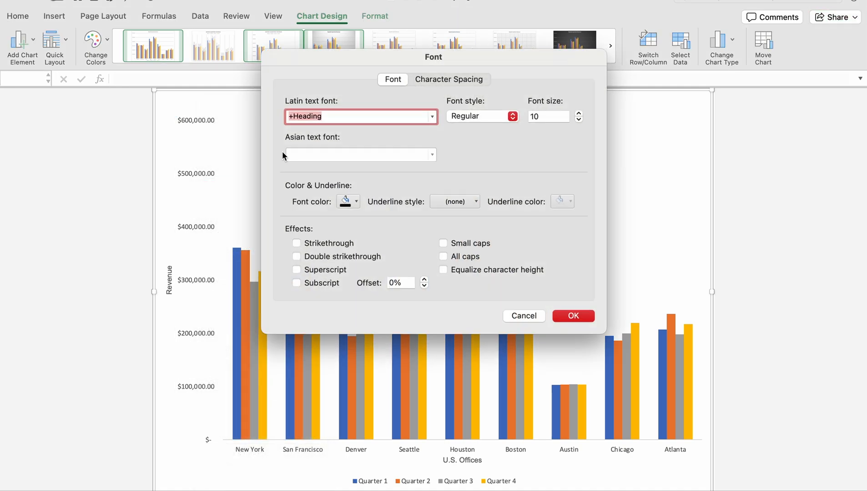
left_click(416, 119)
left_click(431, 116)
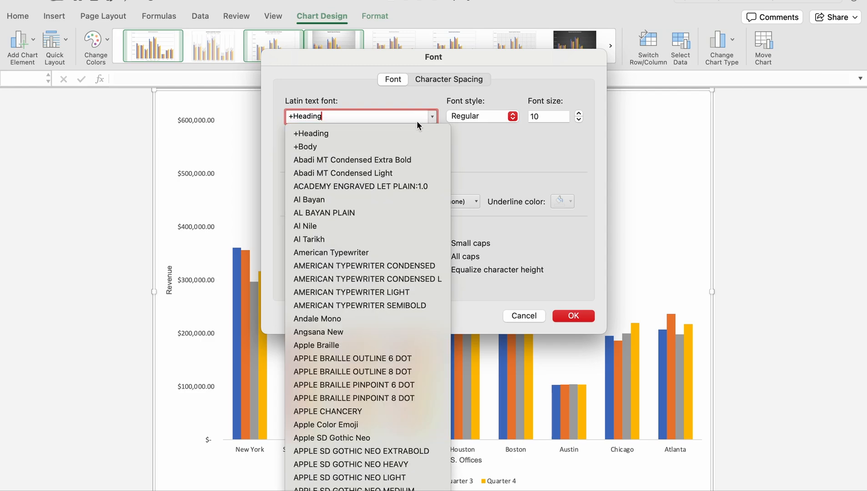
scroll(350, 328, "down", 10)
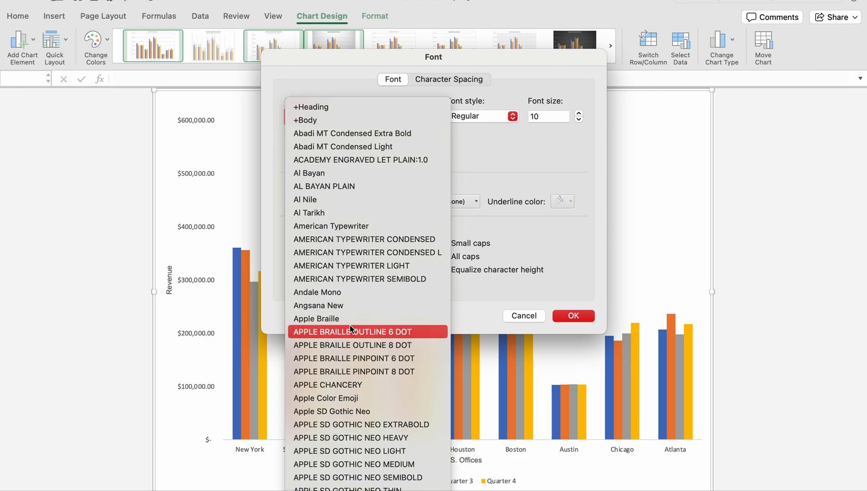
left_click(343, 335)
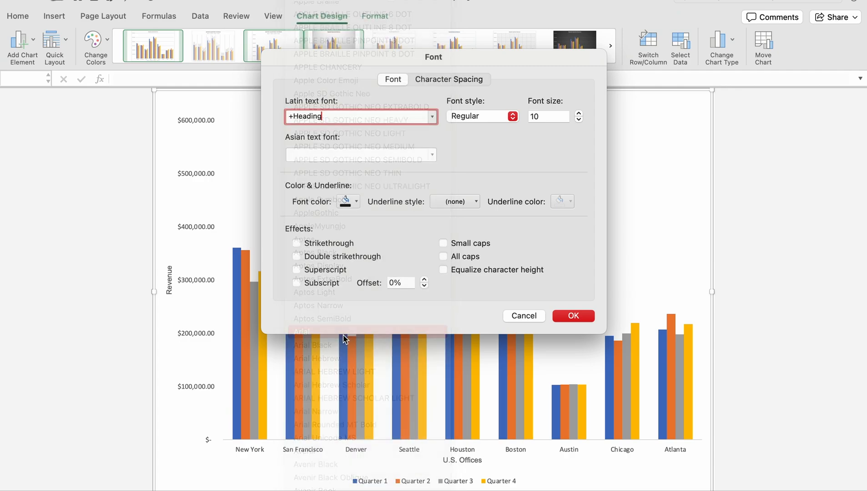
Set the chart area's font size to 9 and apply the font settings to all chart text
left_click(560, 120)
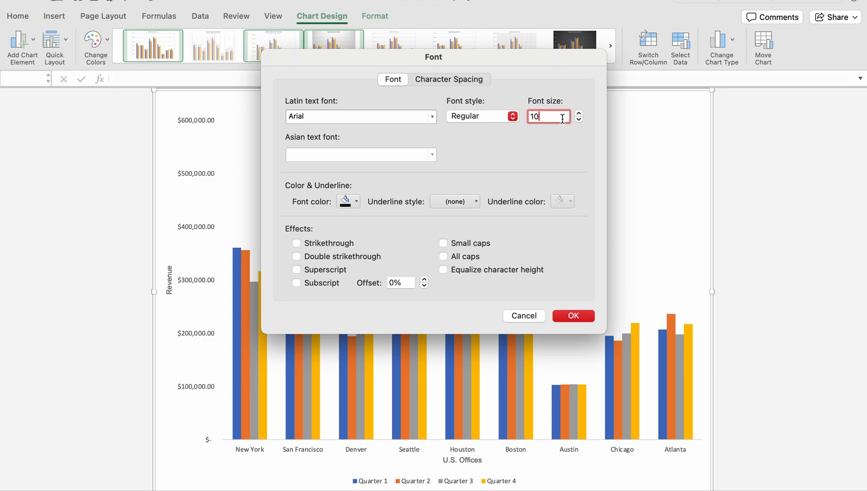
key("BackSpace")
key("BackSpace")
type("9")
left_click(574, 316)
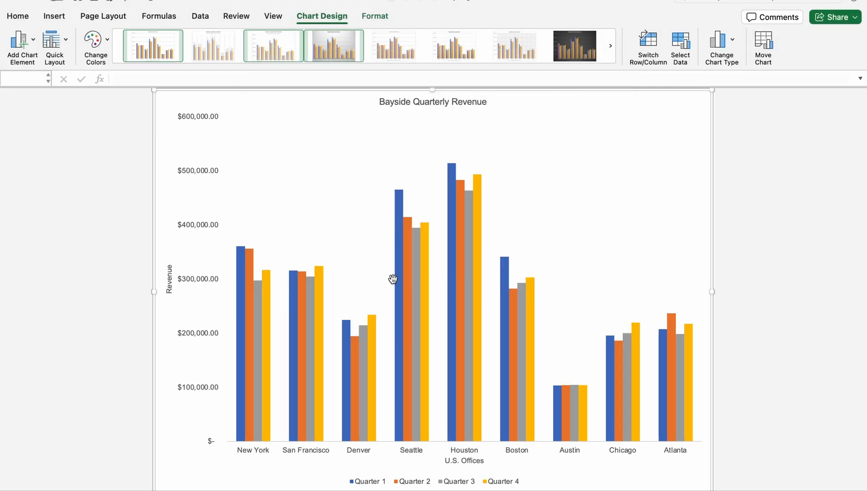
scroll(430, 384, "down", 1)
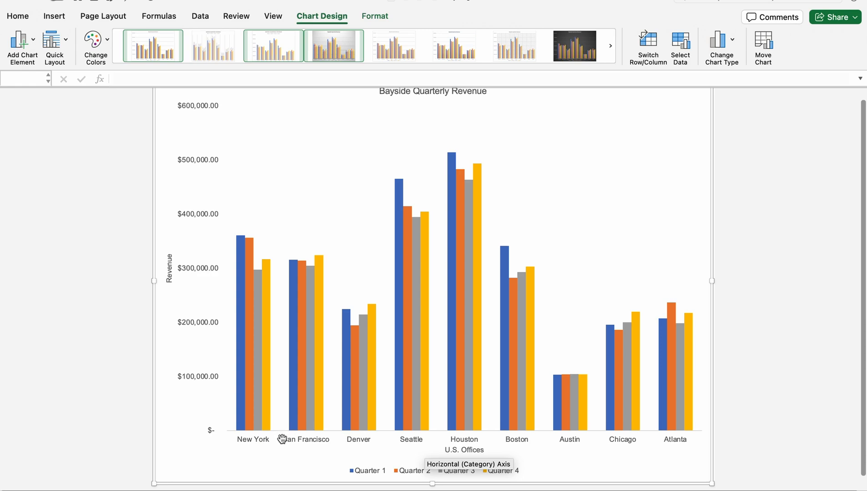
left_click(283, 439)
left_click(369, 439)
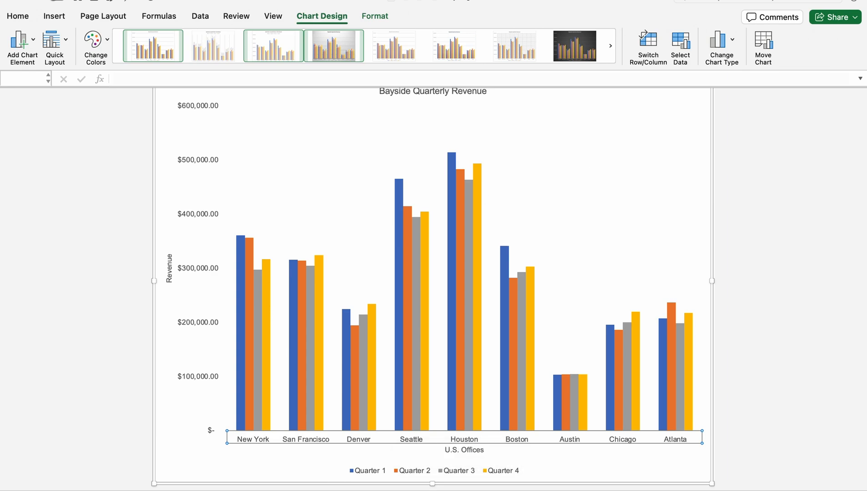
mouse_move(400, 427)
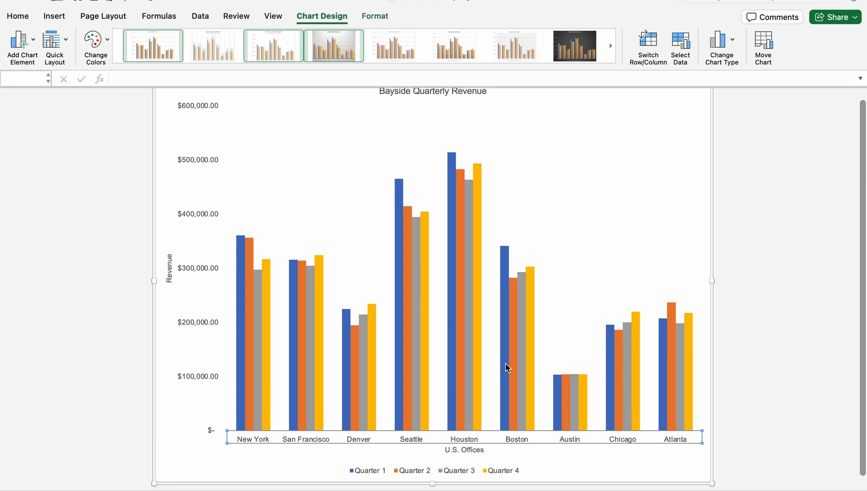
right_click(441, 437)
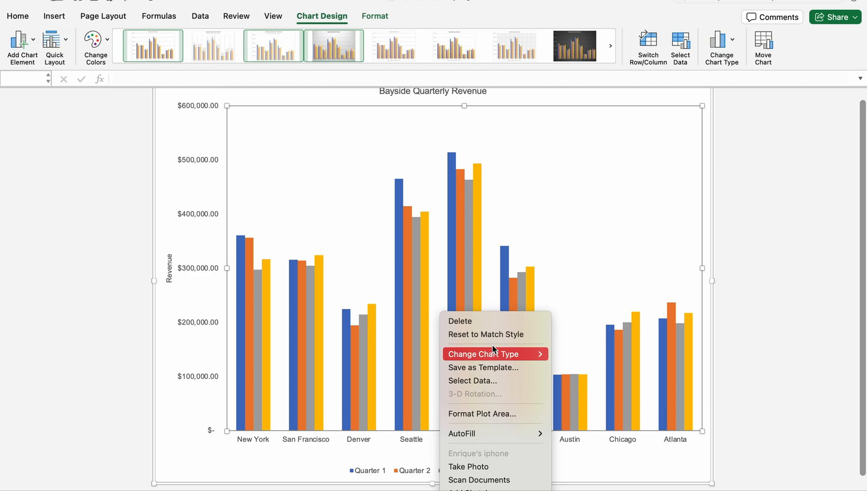
left_click(594, 443)
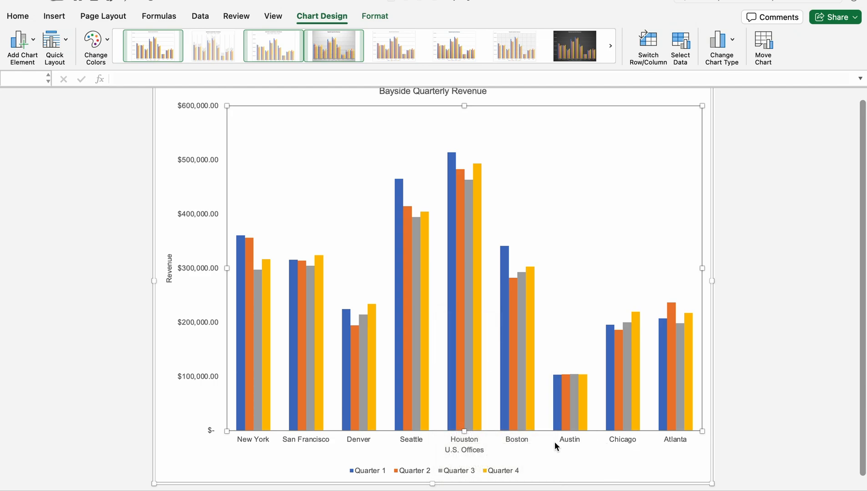
left_click(373, 434)
left_click(357, 441)
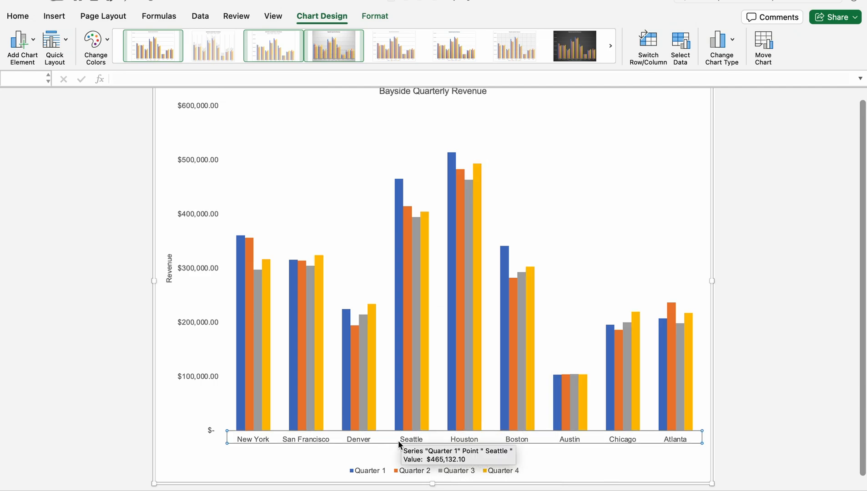
right_click(400, 435)
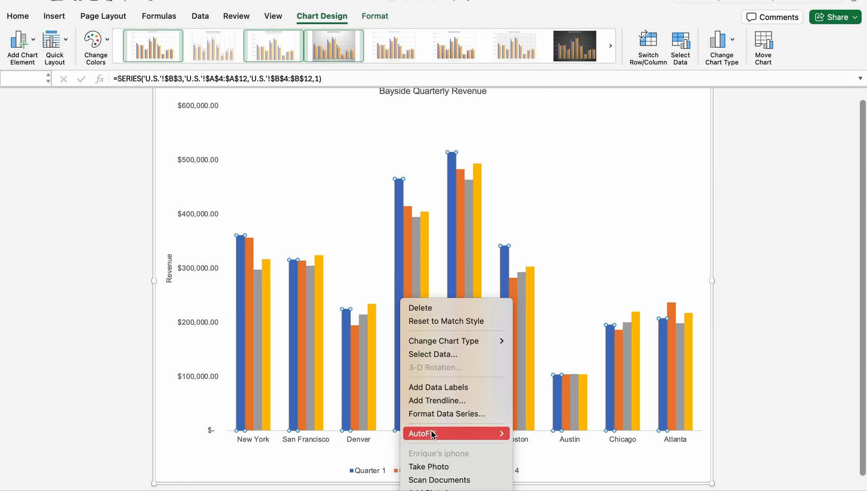
left_click(555, 451)
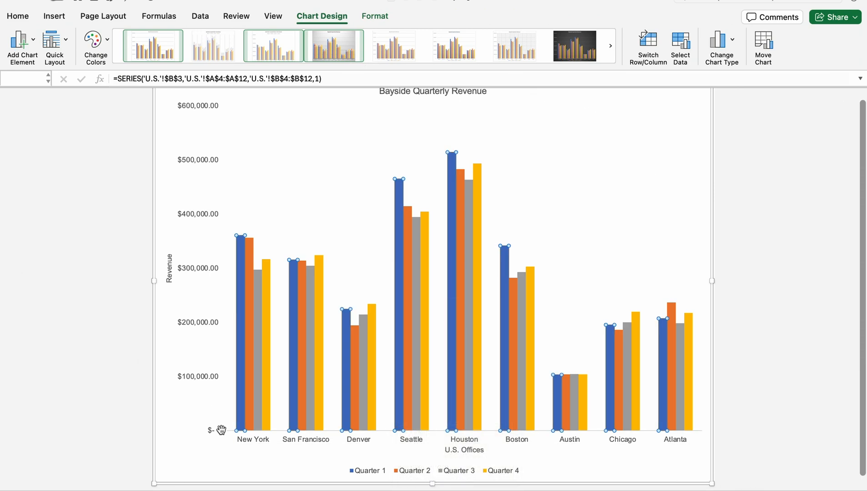
Set the Latin text font of the horizontal category axis labels to Arial and apply the font settings
left_click(241, 440)
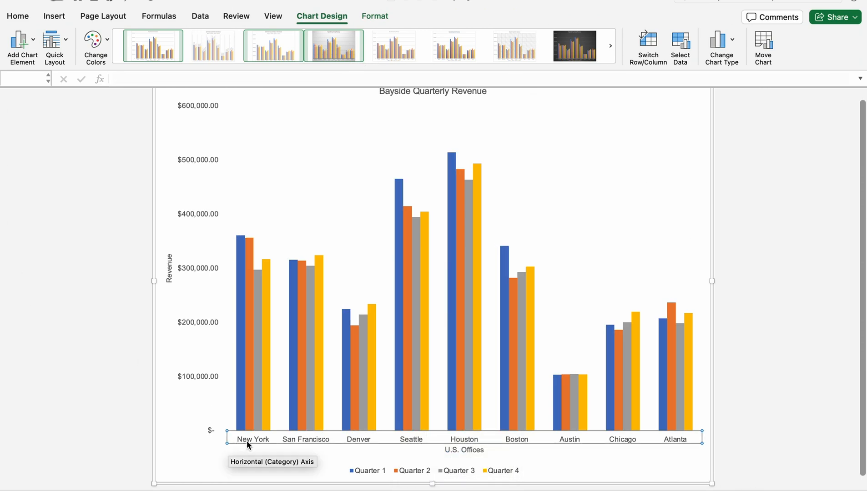
right_click(247, 441)
left_click(273, 327)
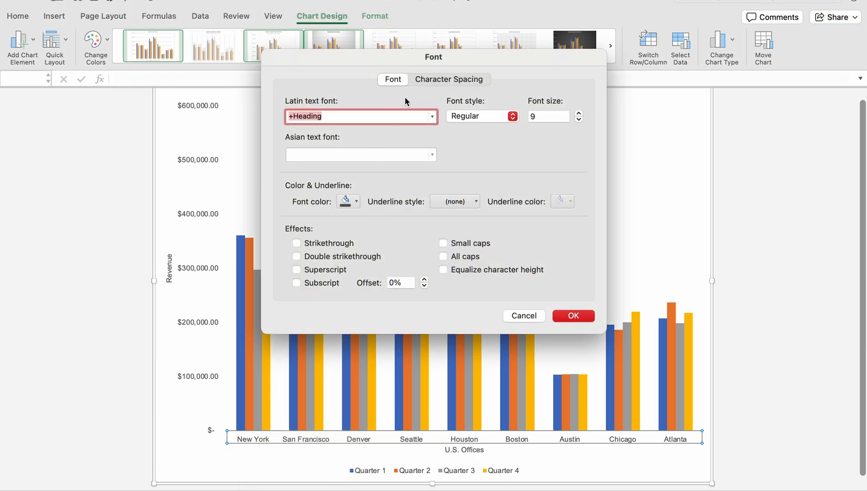
left_click(431, 117)
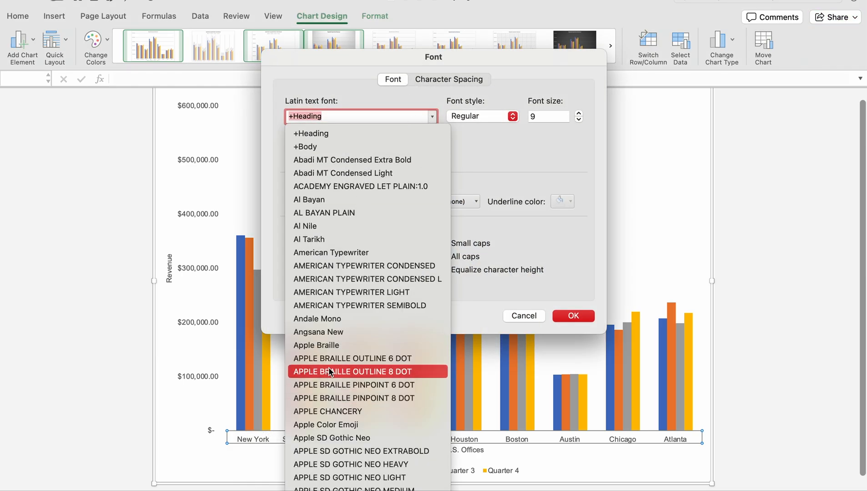
scroll(337, 372, "down", 10)
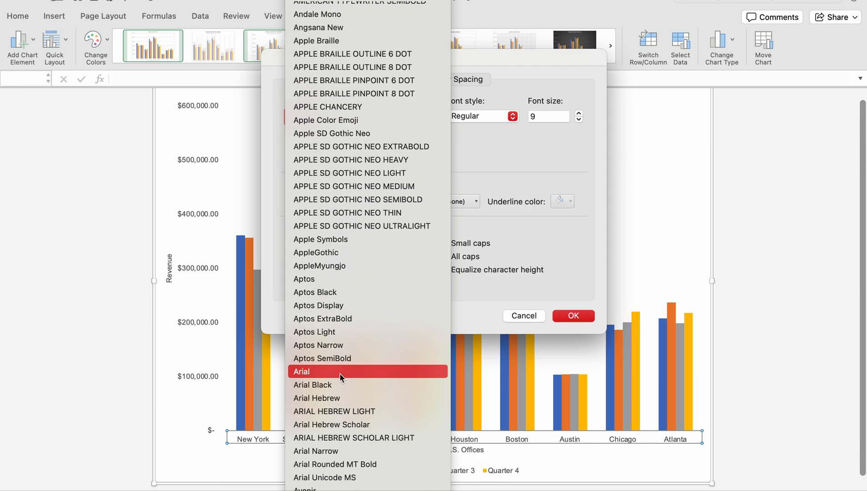
left_click(324, 371)
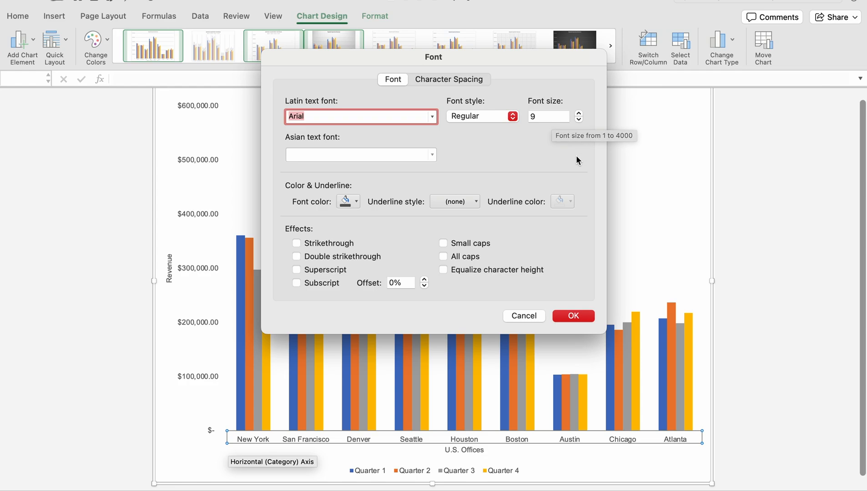
left_click(574, 315)
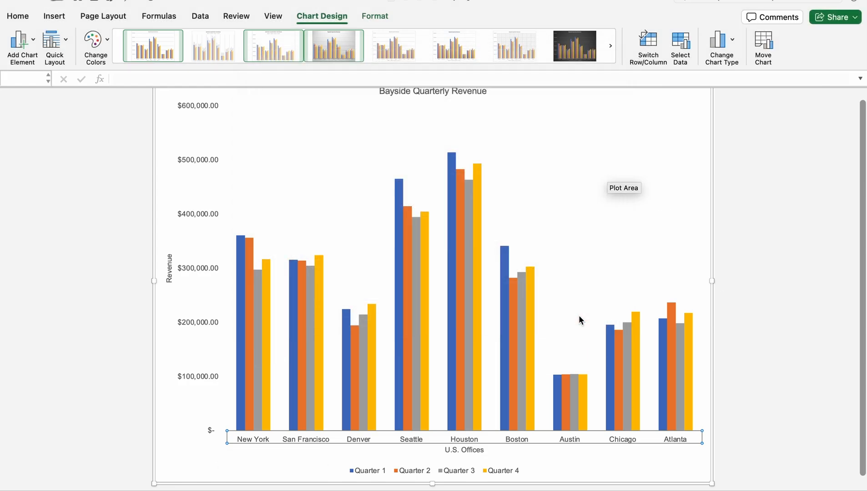
left_click(577, 479)
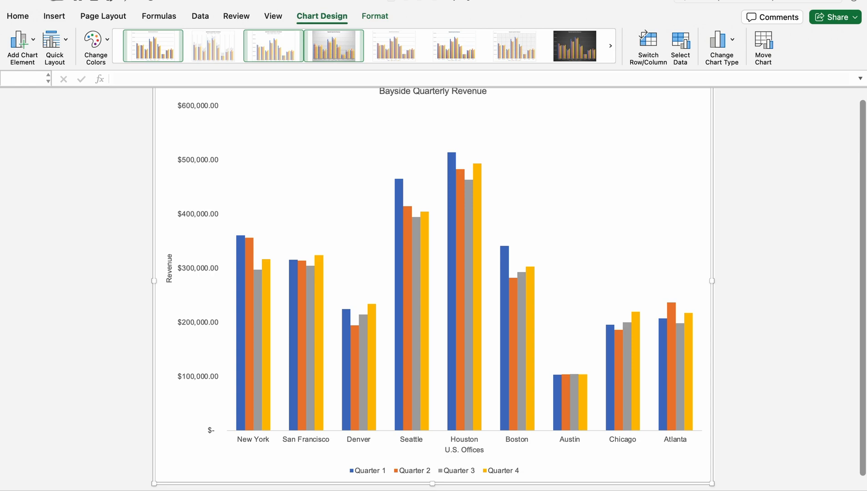
Open the formatting options of the "Bayside Quarterly Revenue" chart title and give it a solid line border
scroll(533, 257, "up", 1)
left_click(412, 117)
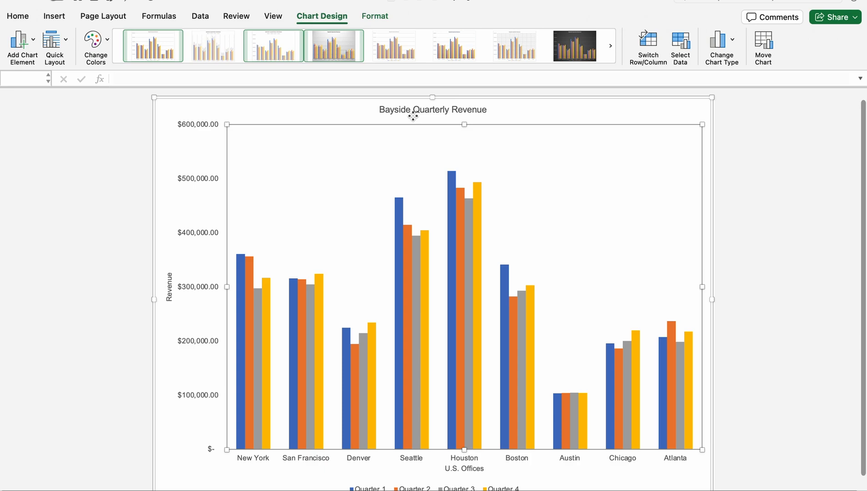
double_click(413, 115)
left_click(335, 101)
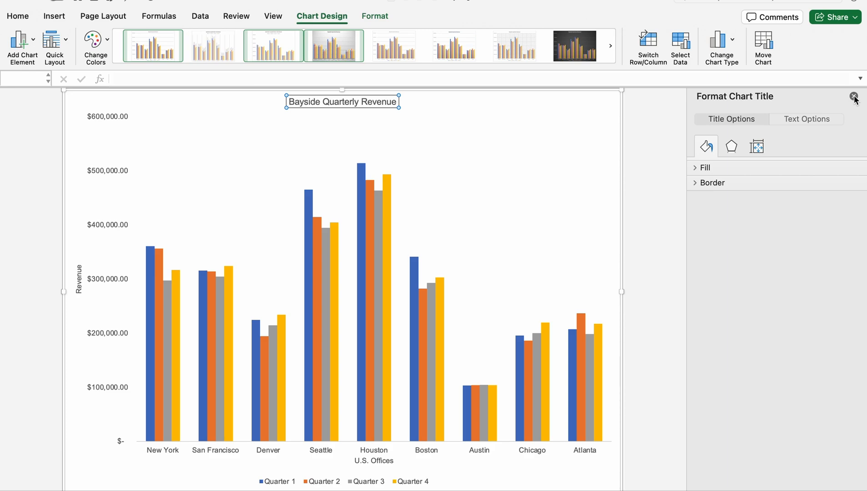
left_click(708, 186)
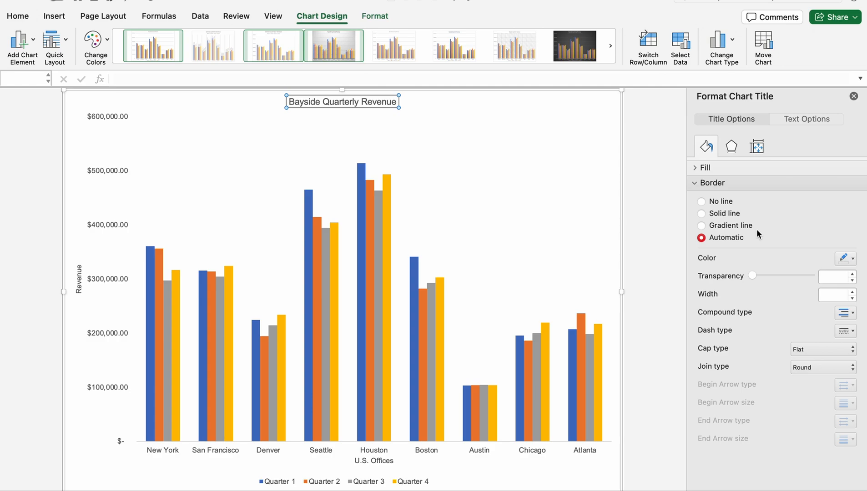
left_click(702, 214)
Apply the outer shadow preset "Offset: Bottom Right" to the chart title and close its formatting options
left_click(732, 146)
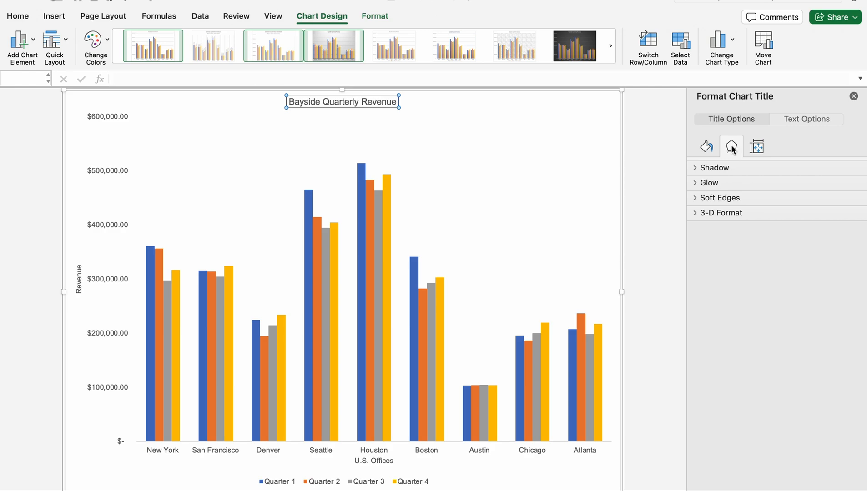
left_click(721, 169)
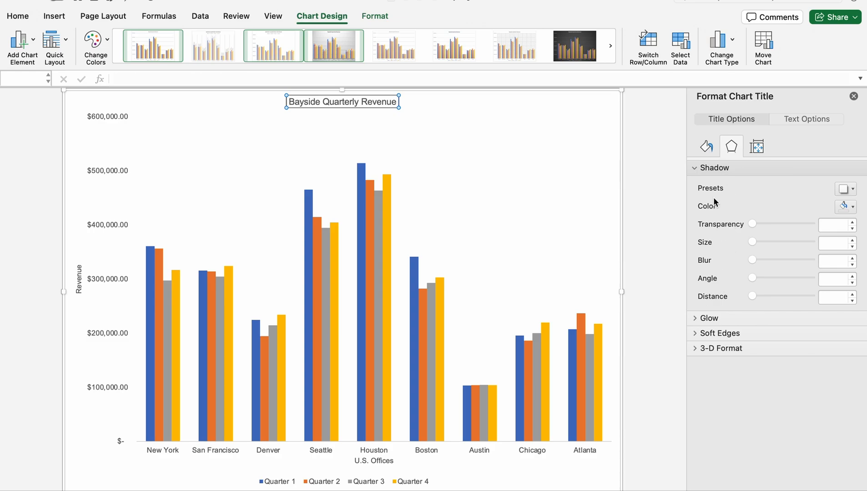
left_click(853, 189)
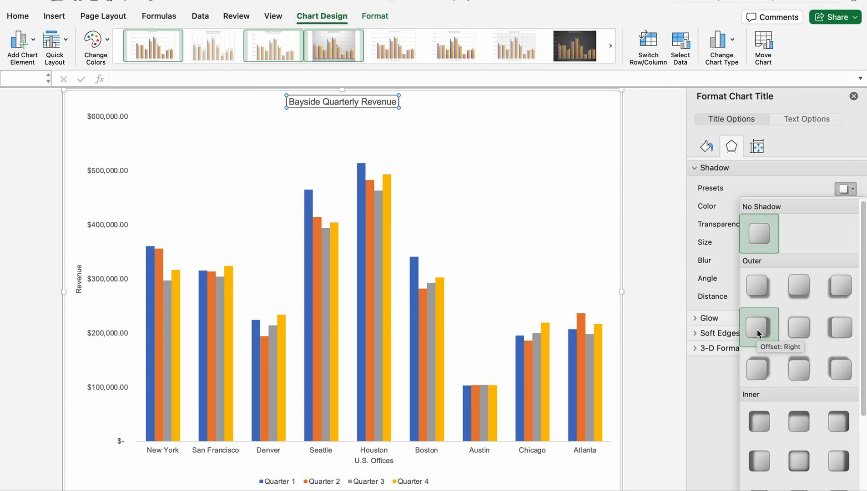
left_click(759, 287)
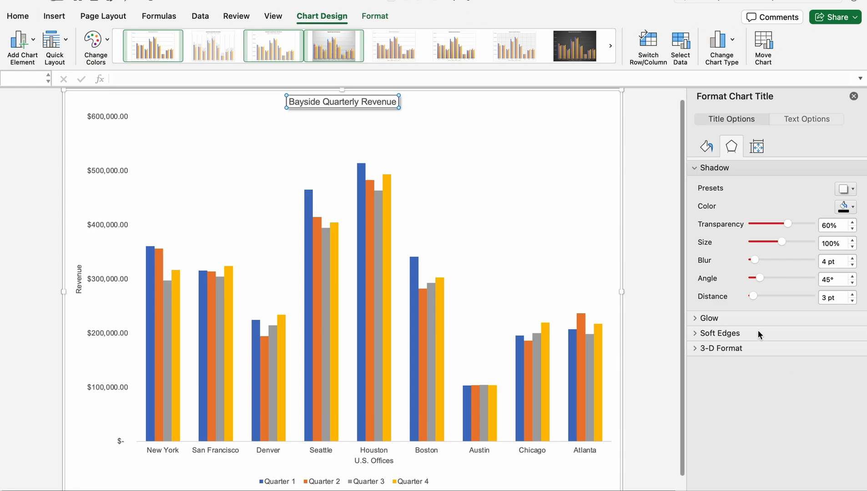
left_click(853, 97)
left_click(505, 127)
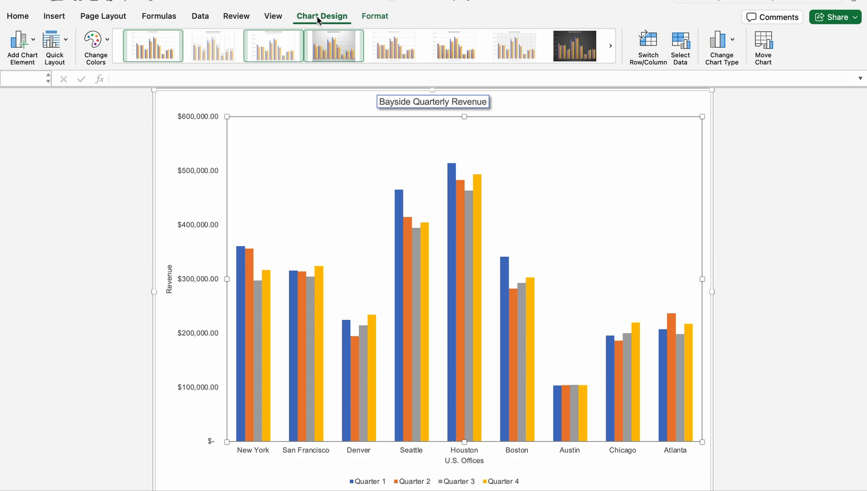
Add a data table with legend keys below the chart
left_click(30, 41)
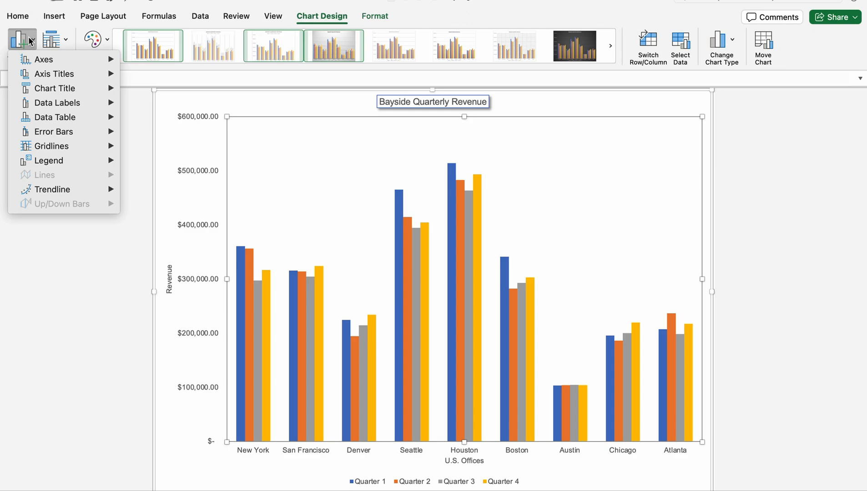
mouse_move(83, 120)
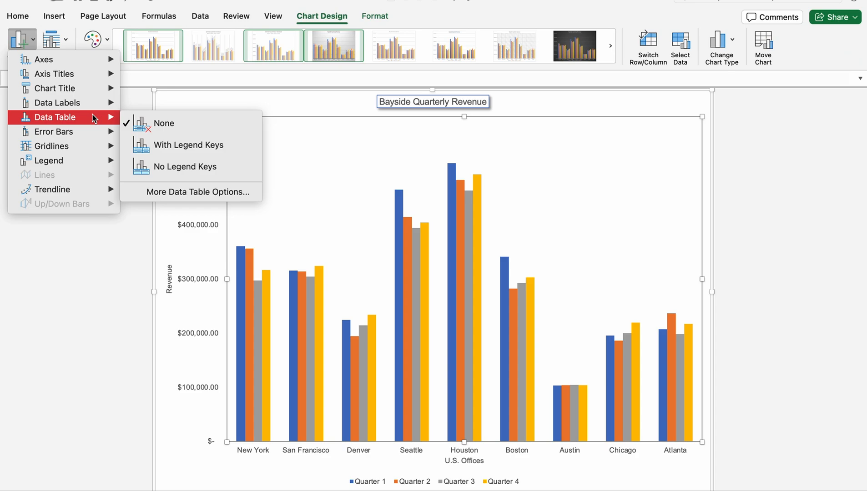
left_click(152, 145)
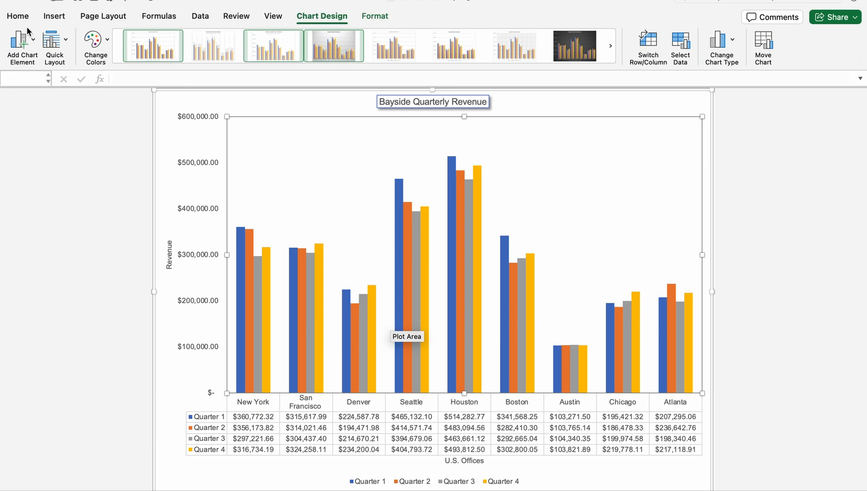
Remove the separate quarter legend from below the chart by setting the legend to None
left_click(19, 40)
mouse_move(52, 74)
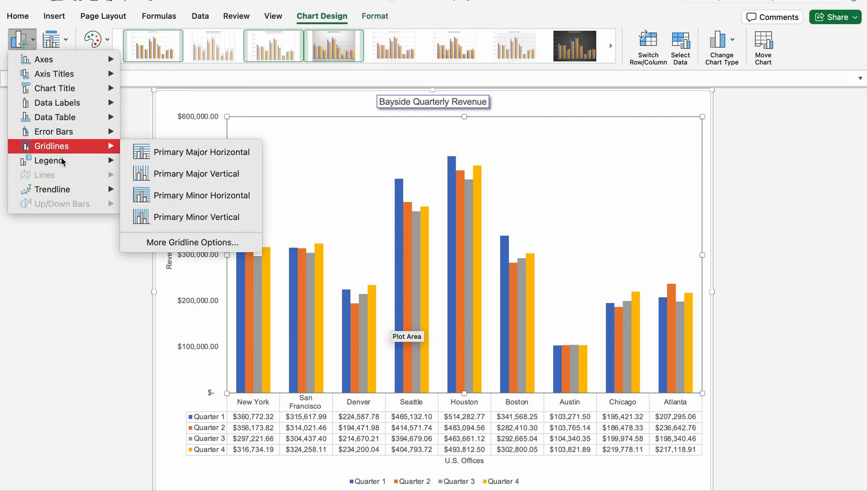
mouse_move(67, 164)
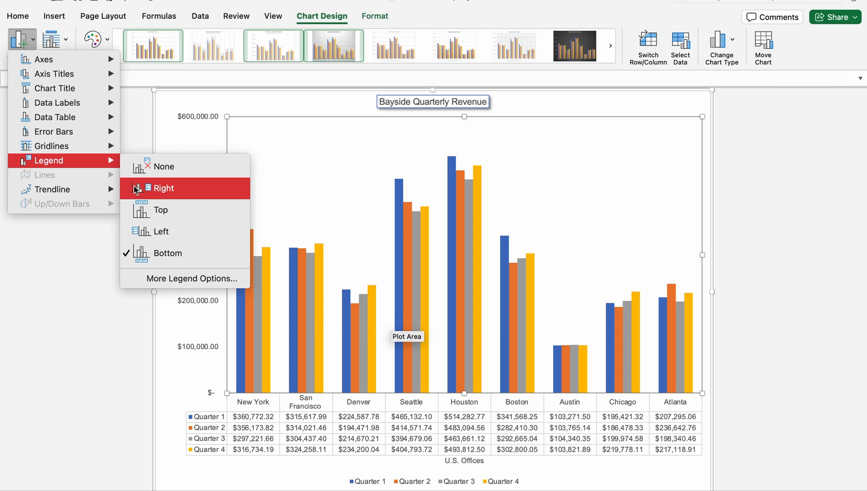
left_click(163, 172)
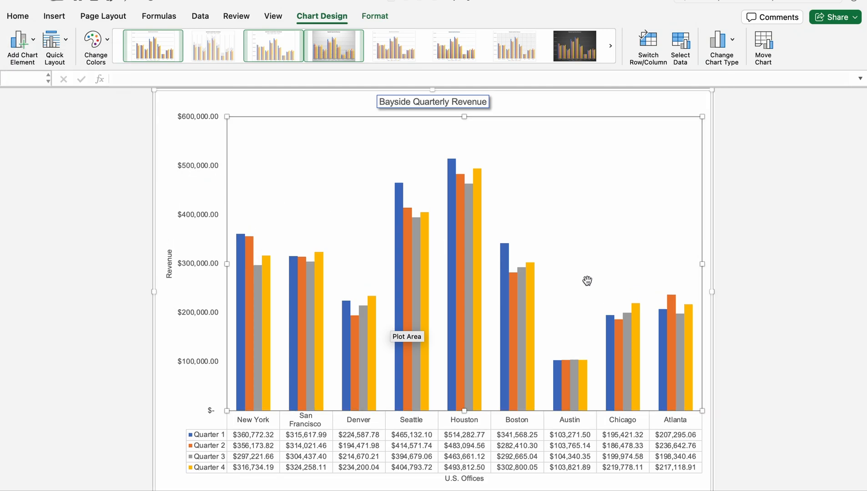
scroll(593, 283, "down", 1)
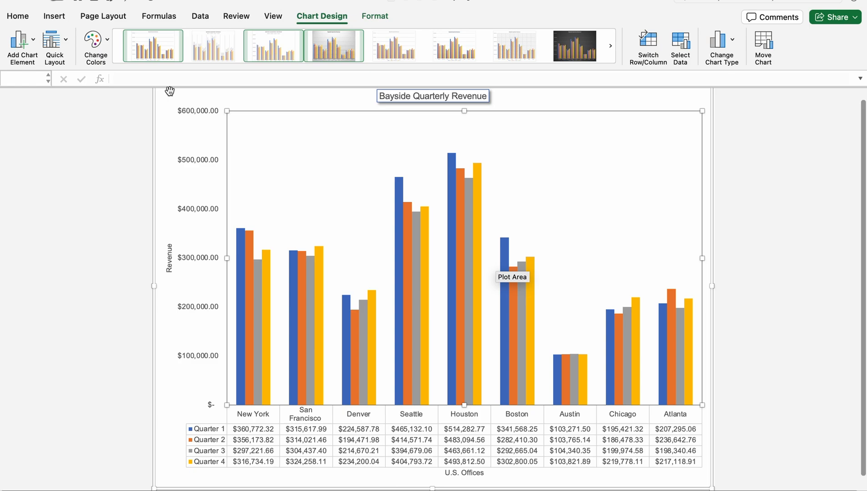
left_click(21, 41)
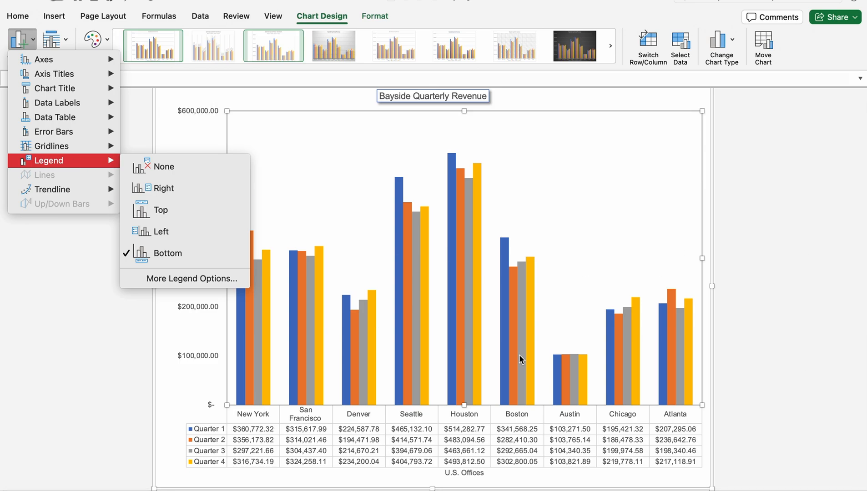
left_click(744, 239)
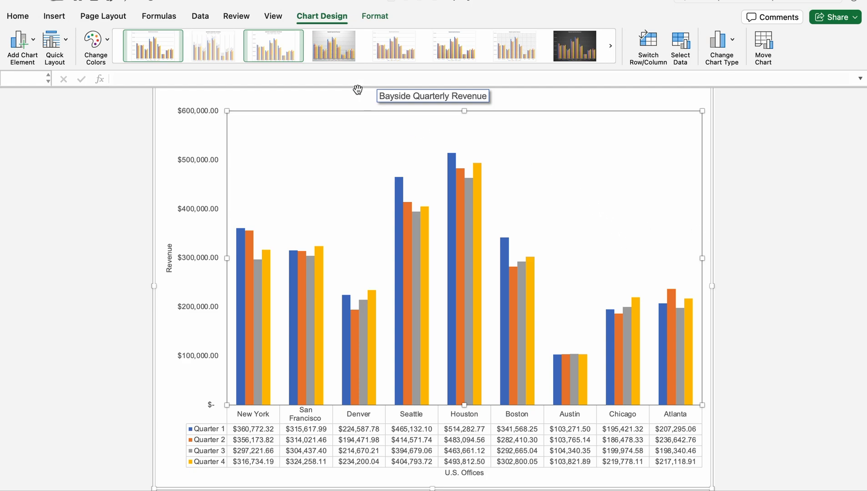